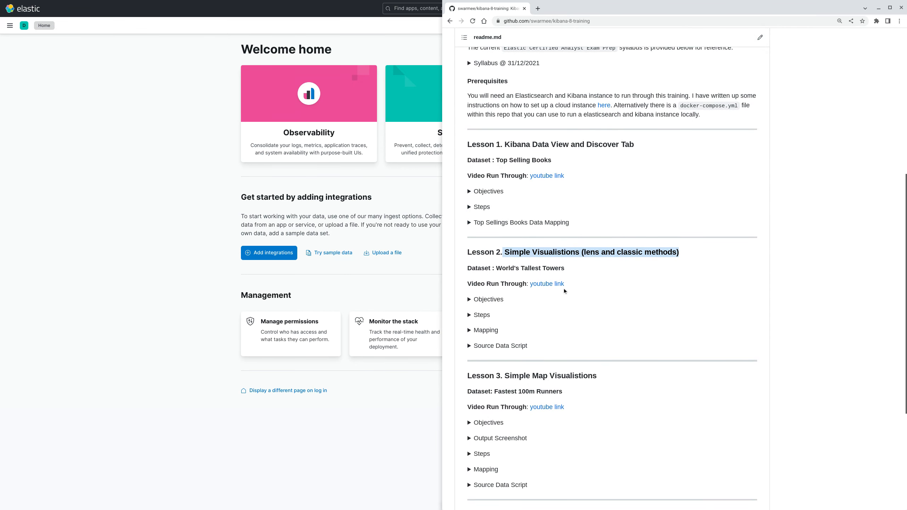
Read the Lesson 2 objectives in the readme for the World's Tallest Towers dataset, then collapse them.
click(528, 299)
drag(522, 315, 602, 315)
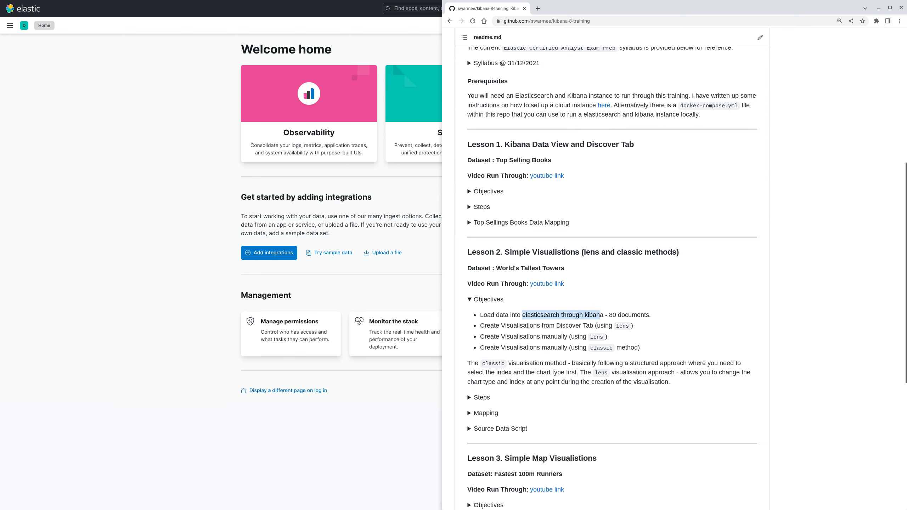
drag(497, 268, 573, 276)
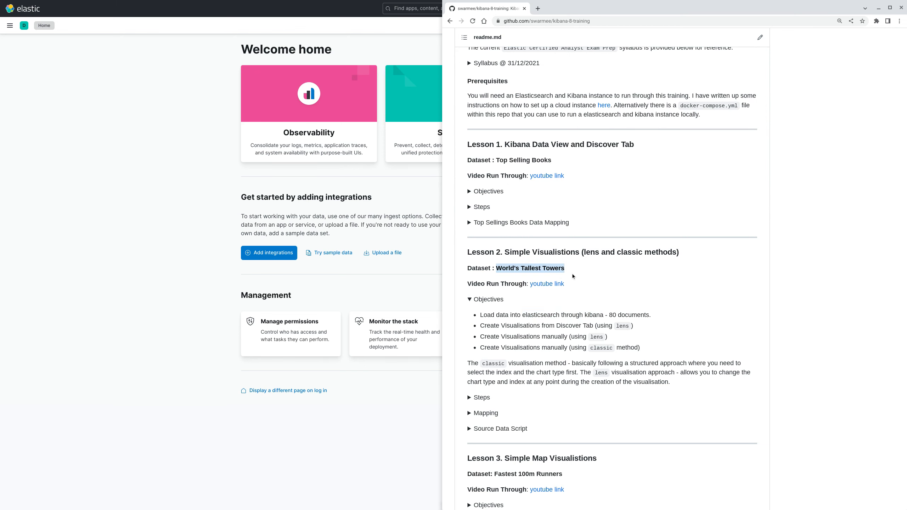
drag(487, 325, 579, 327)
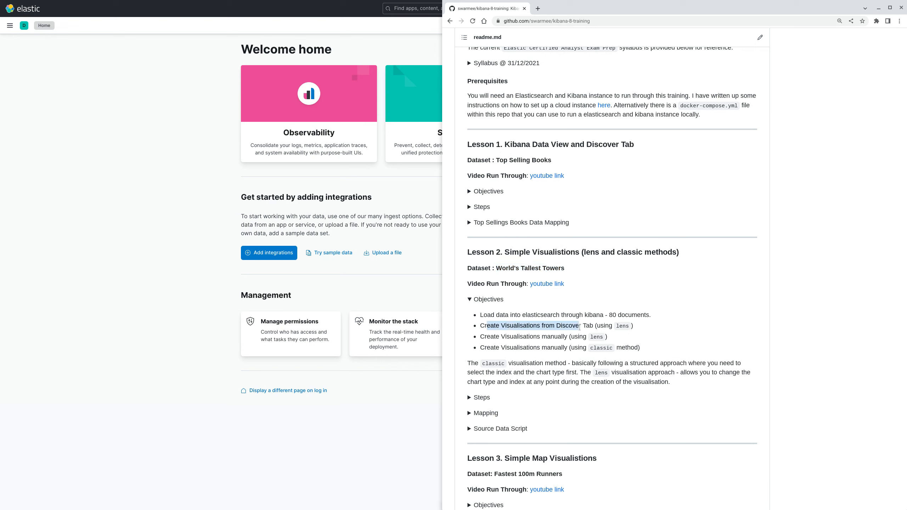
drag(579, 327, 615, 344)
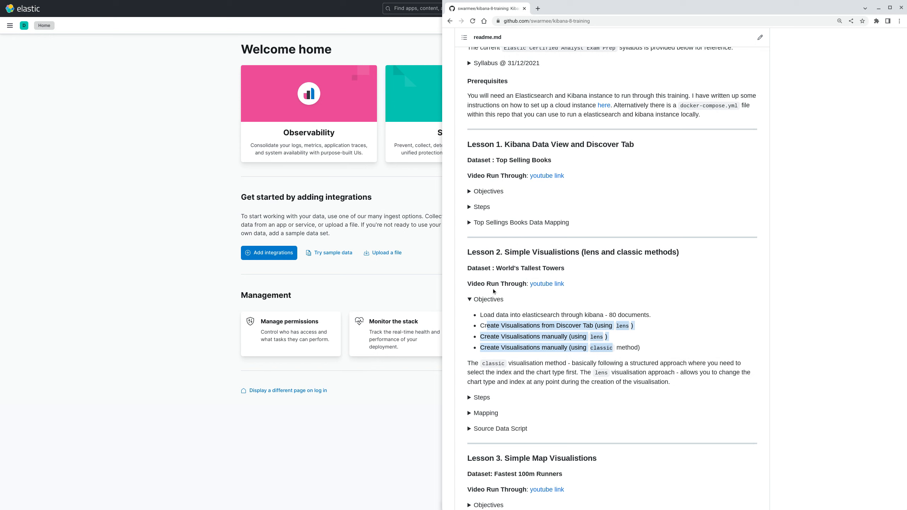
click(487, 299)
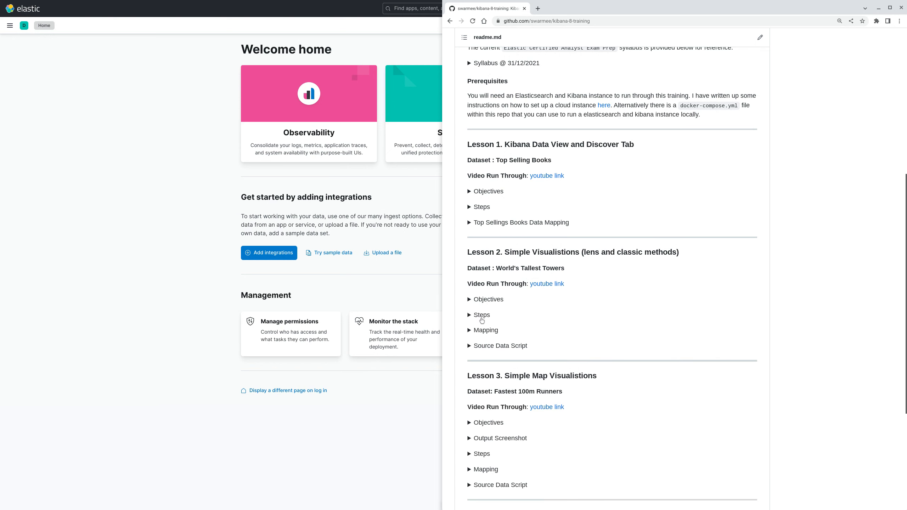
Expand the Lesson 2 steps in the readme and read the instructions for uploading the dataset and building the charts.
click(482, 316)
scroll(575, 368, down, 2)
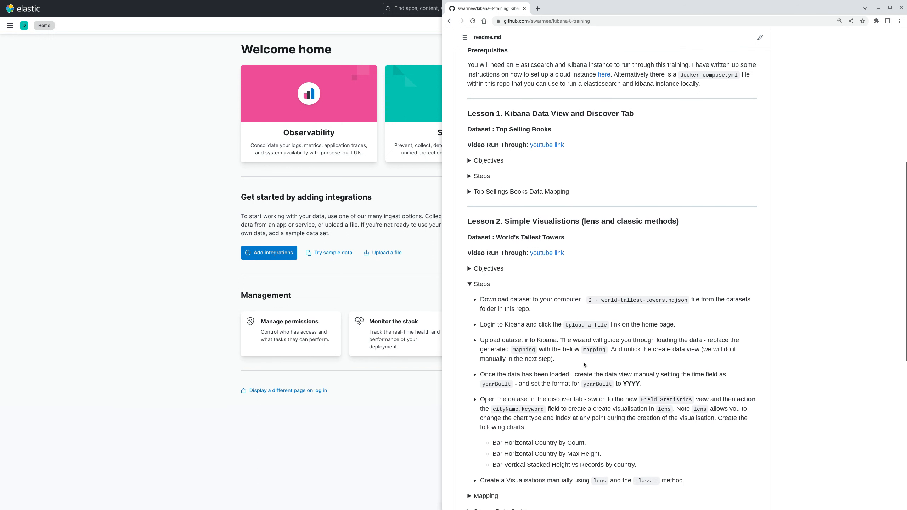
scroll(576, 368, down, 1)
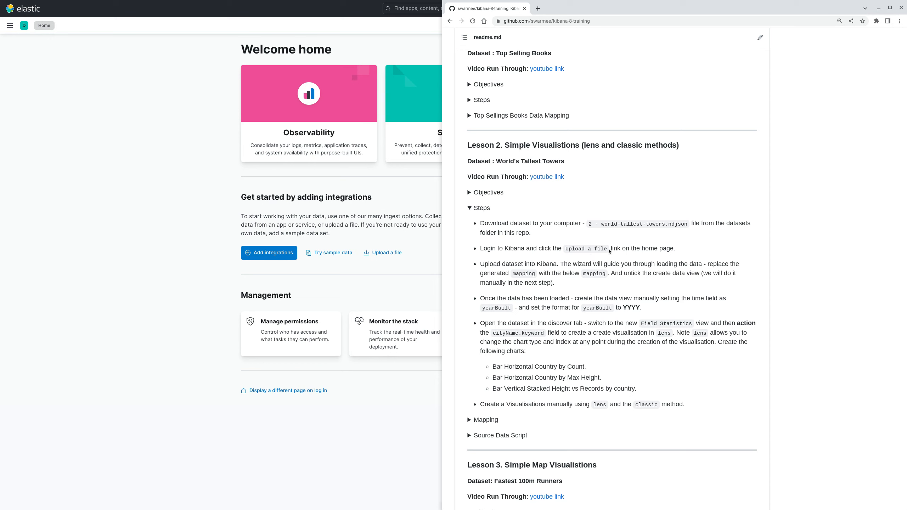
drag(484, 263, 573, 264)
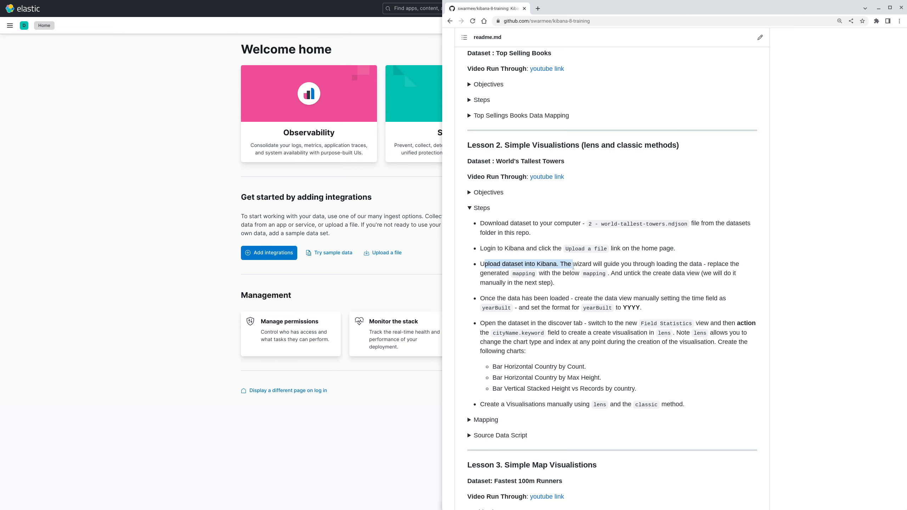
Expand the Lesson 2 mapping and examine its field types, including the keyword subfield of buildingName and the countryCode entry.
click(493, 421)
scroll(538, 417, down, 2)
scroll(546, 393, down, 3)
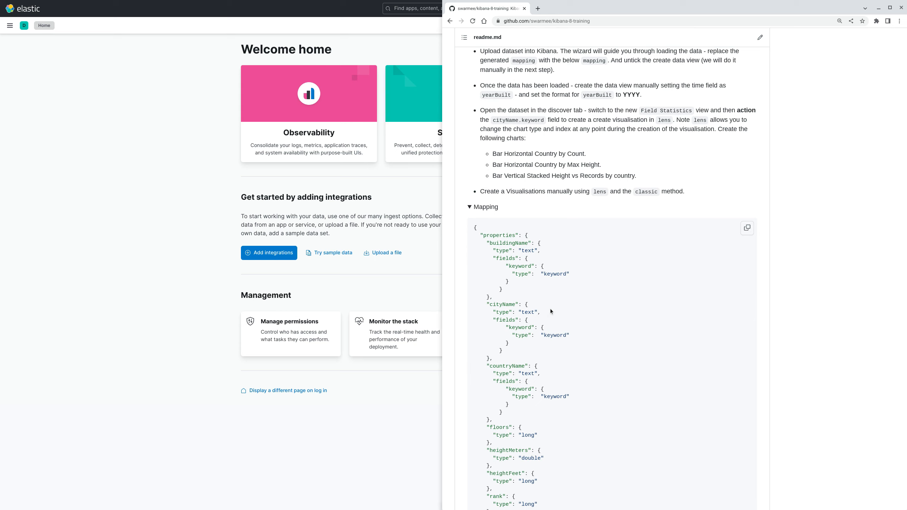
double_click(510, 243)
drag(550, 256, 565, 277)
double_click(561, 274)
scroll(658, 348, down, 3)
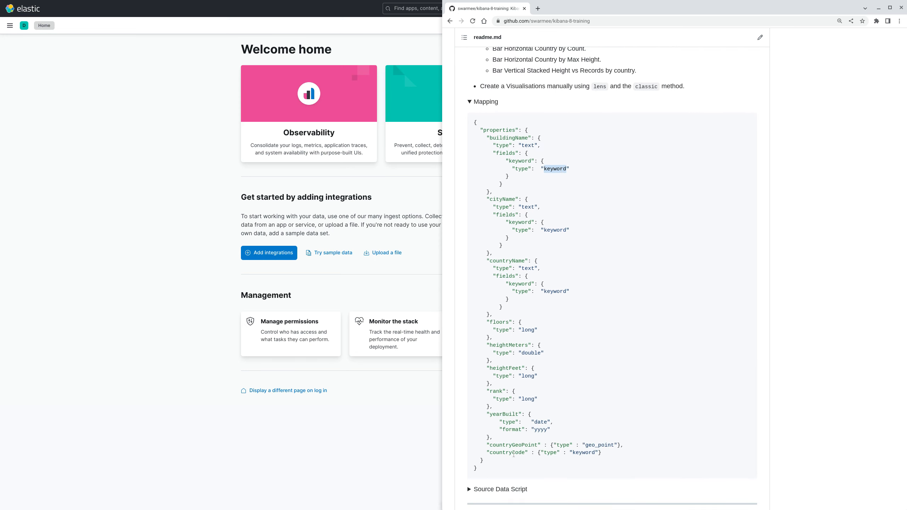
drag(602, 453, 488, 454)
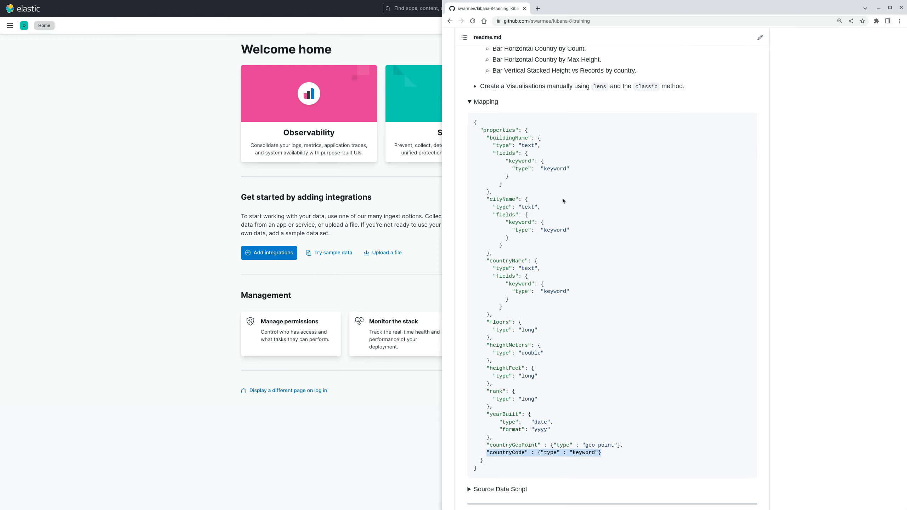
Copy the entire Lesson 2 mapping JSON and review the lesson steps above it.
drag(481, 469, 474, 122)
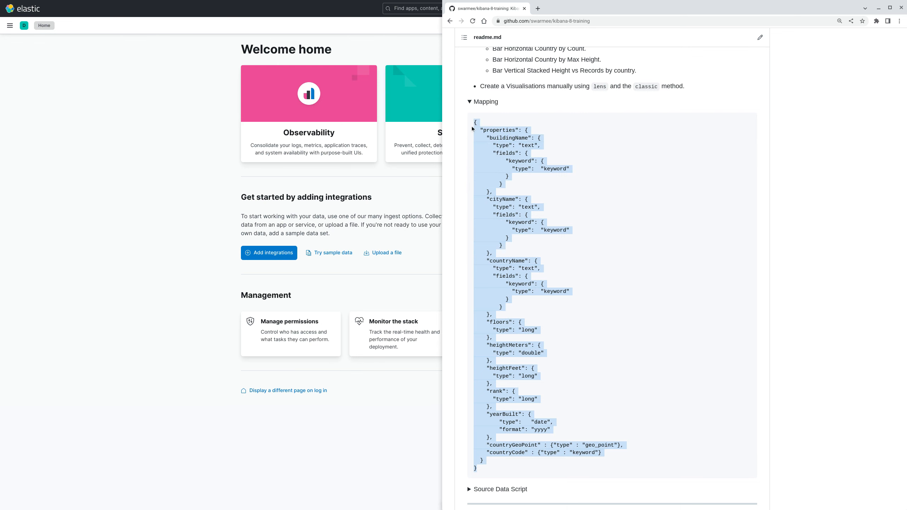
scroll(597, 246, up, 4)
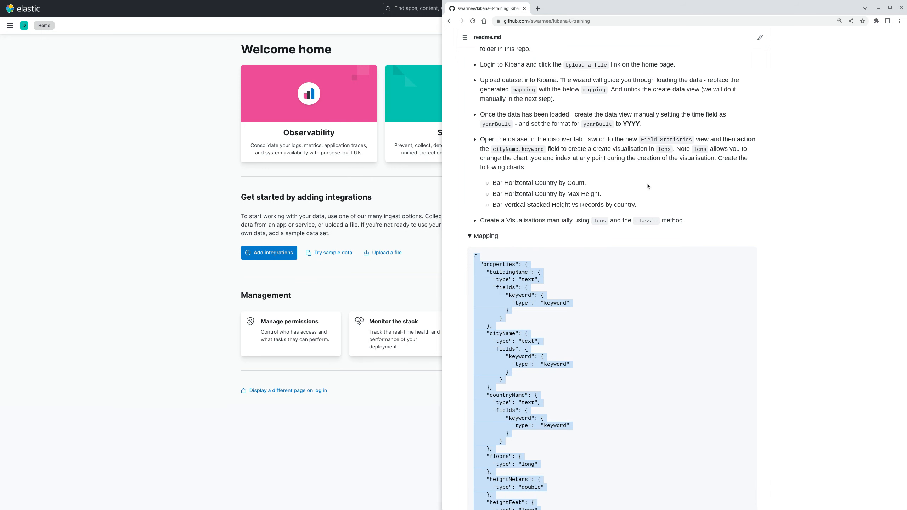
scroll(648, 186, up, 4)
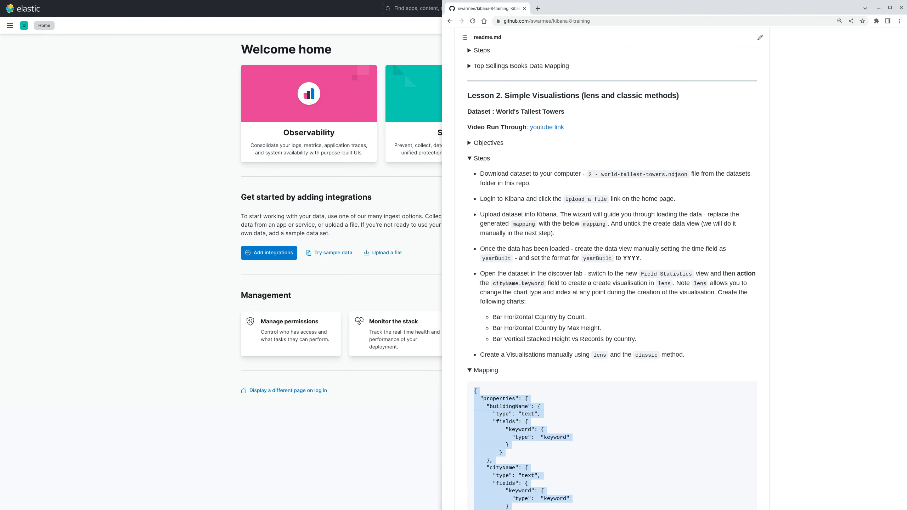
Switch to Kibana, upload the file 2 - world-tallest-towers.ndjson from the SD Card, and review its summary and field stats.
click(182, 226)
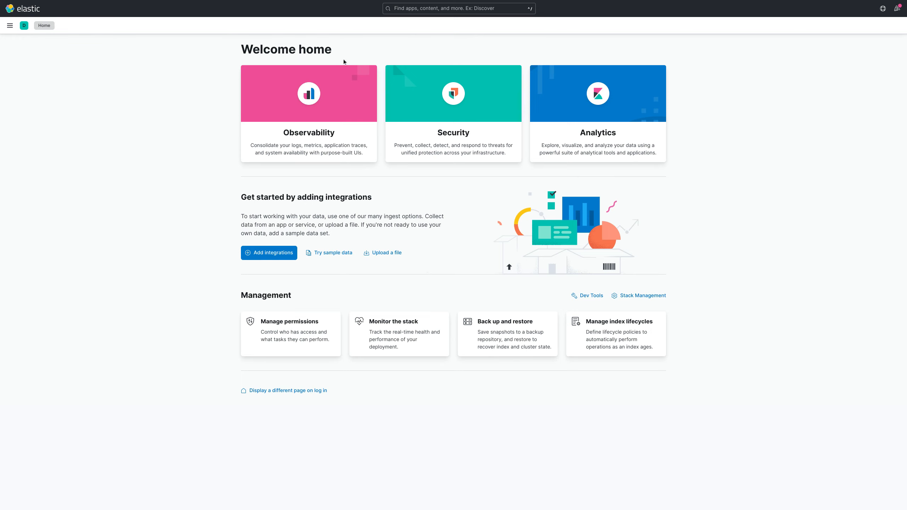
click(390, 255)
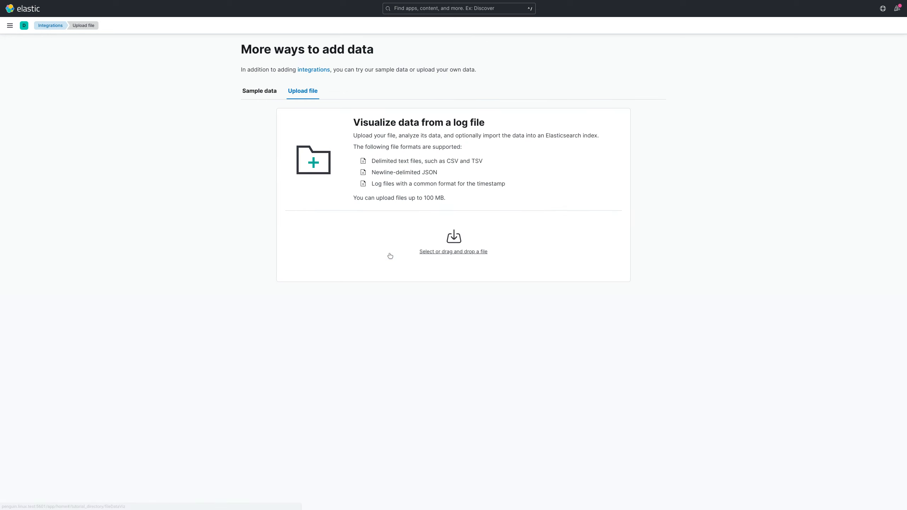
click(442, 251)
click(438, 267)
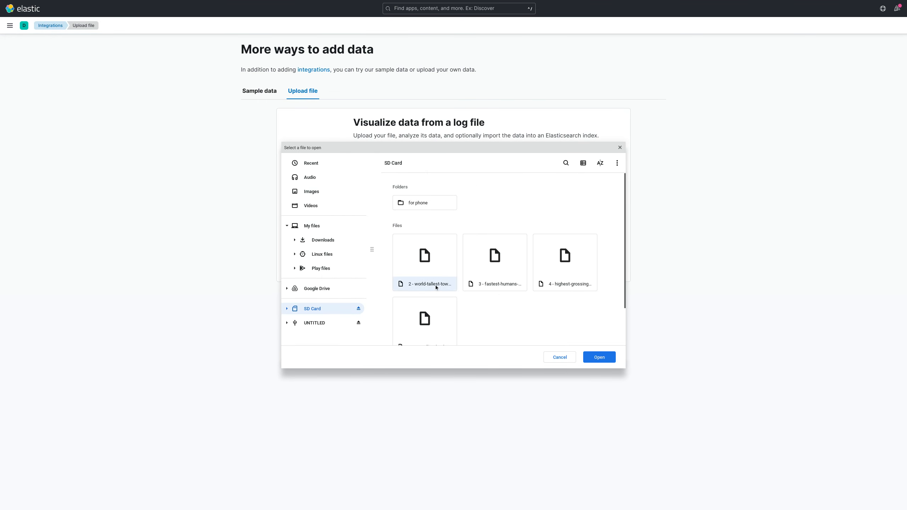
click(599, 356)
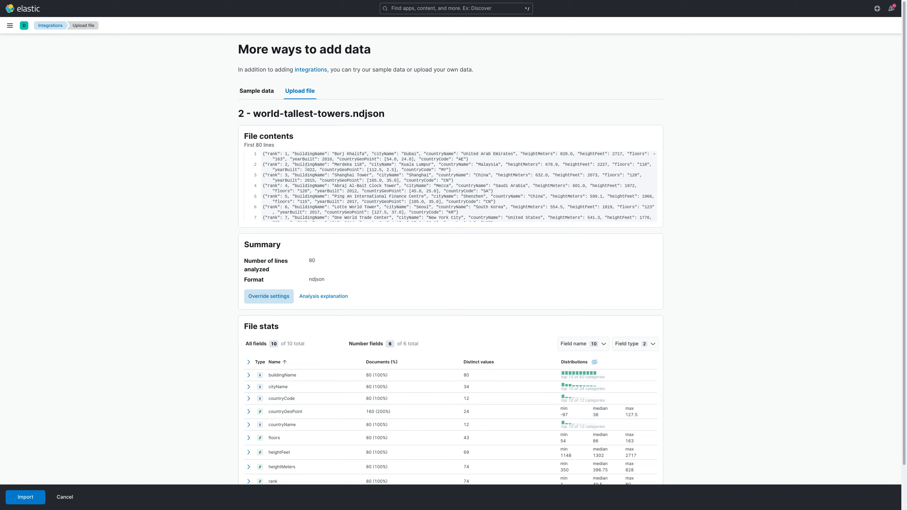
drag(267, 261, 333, 263)
scroll(407, 279, down, 2)
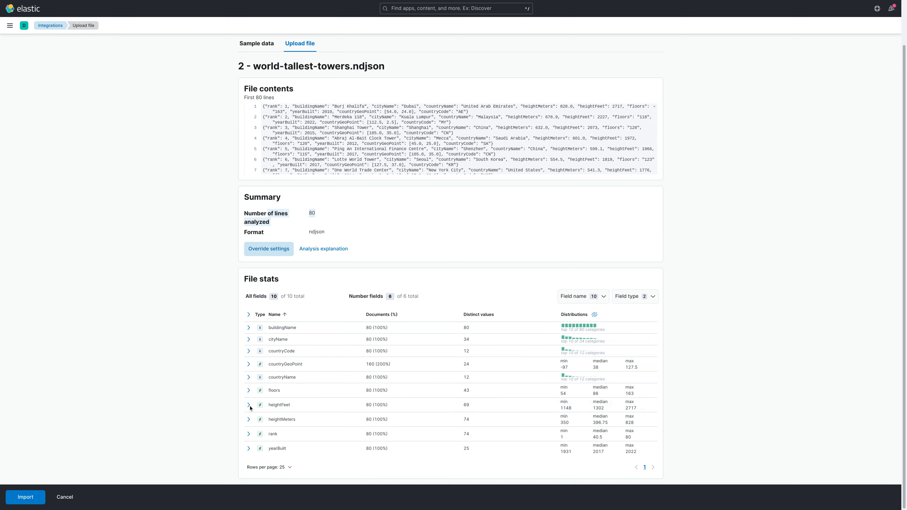
Proceed to importing the file, name the index towers, and turn off creation of a data view.
click(31, 497)
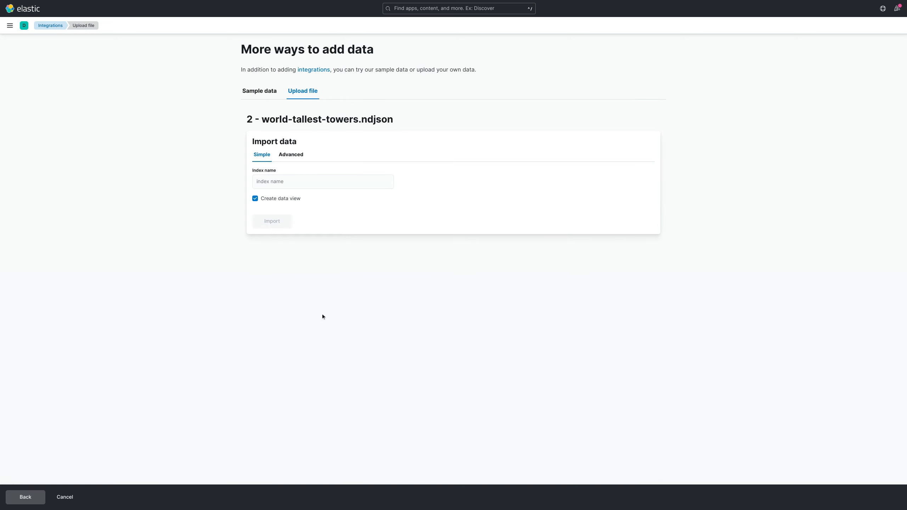
click(286, 182)
text(towers)
click(302, 198)
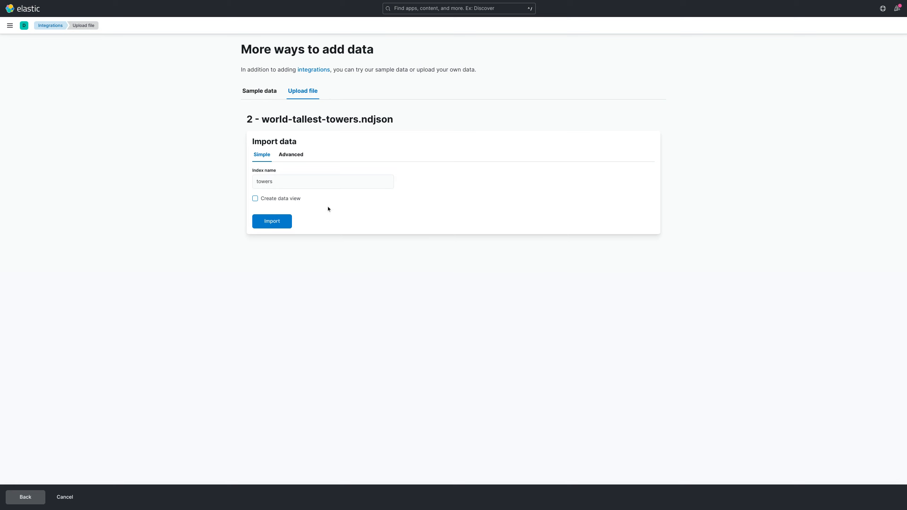
Replace the generated mappings in the advanced import settings with the copied Lesson 2 mapping and check the pasted JSON.
click(292, 159)
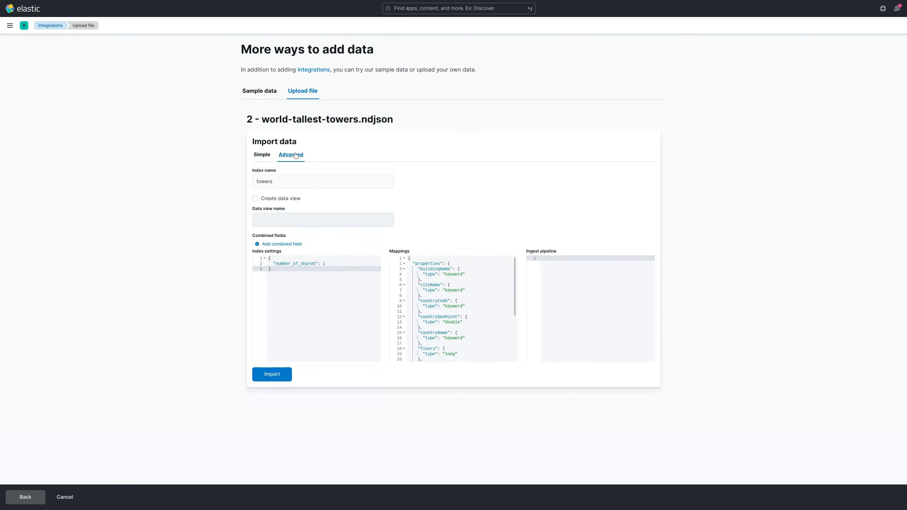
click(453, 285)
key(ctrl+a)
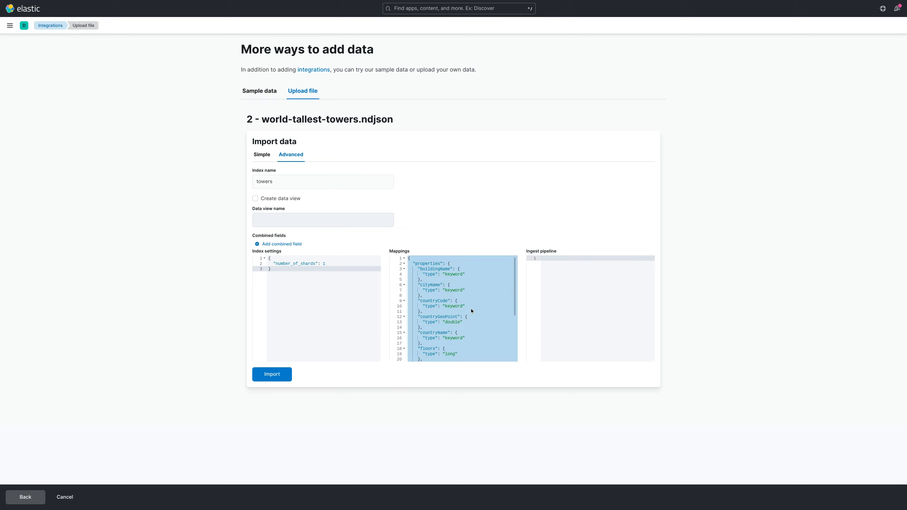
key(BackSpace)
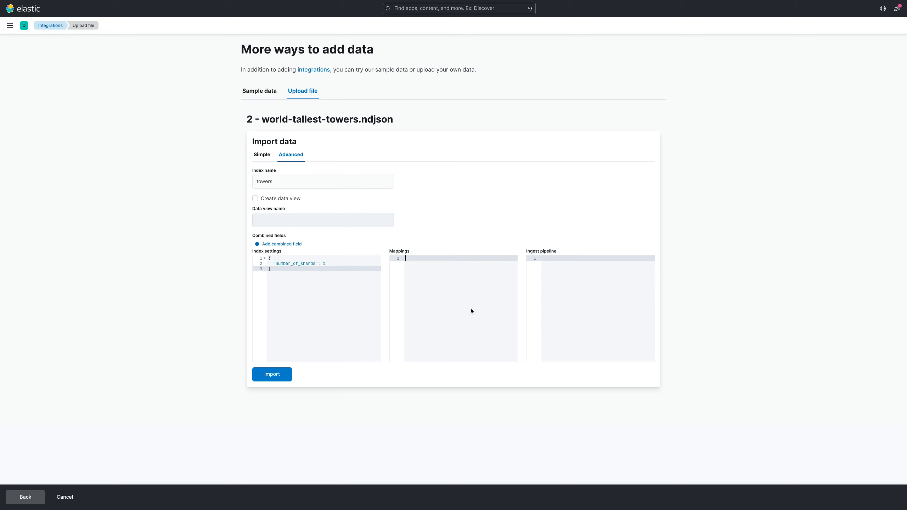
key(ctrl+v)
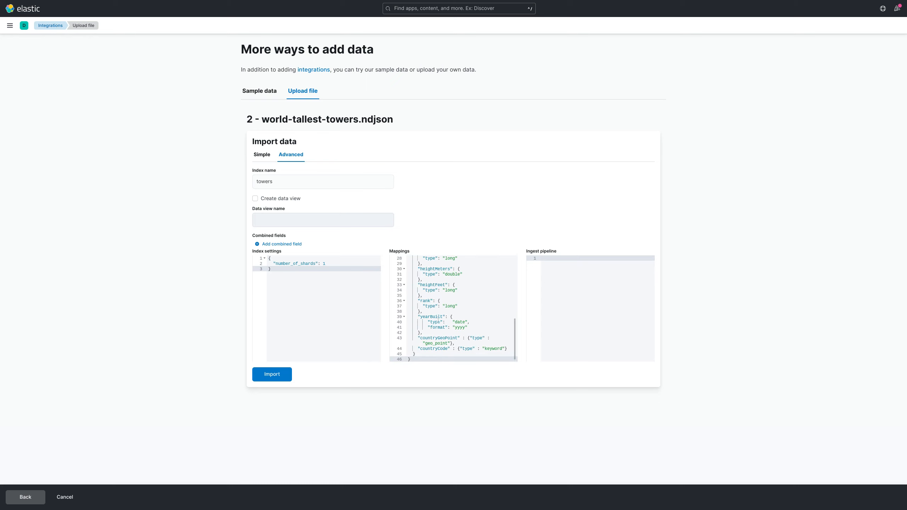
scroll(456, 310, up, 5)
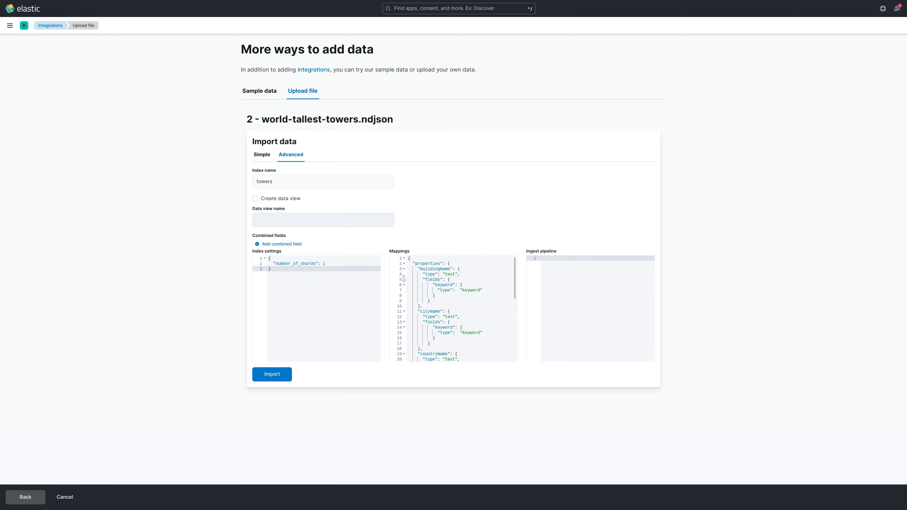
Import the data into the towers index and check the import results.
click(272, 374)
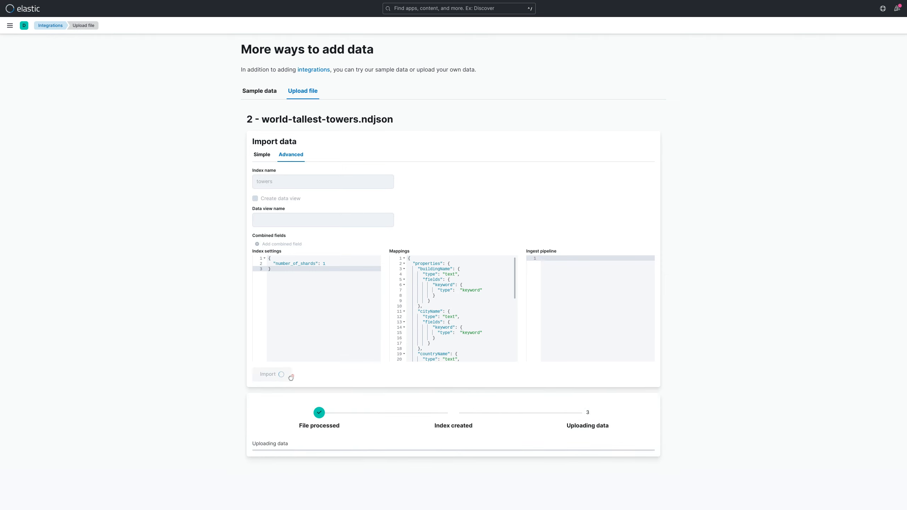
scroll(450, 307, down, 4)
scroll(321, 421, down, 2)
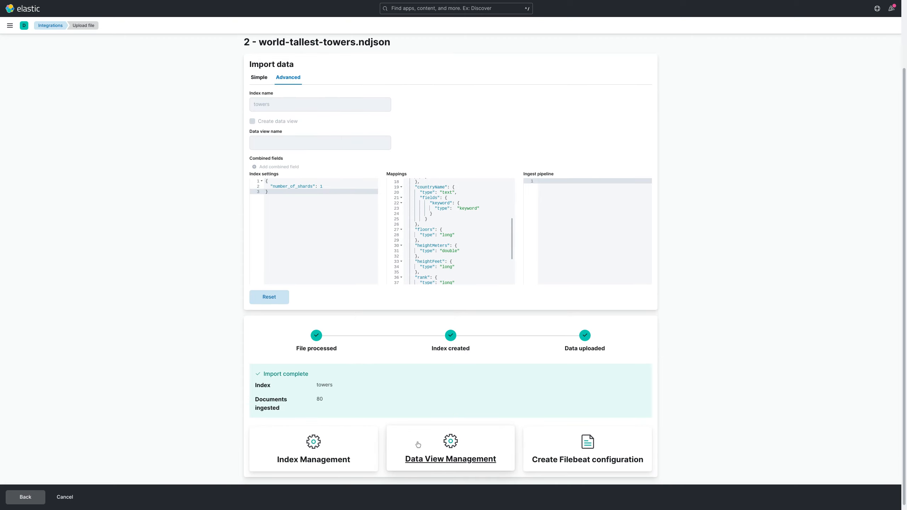
From data view management, create a data view named towers* with yearBuilt as the timestamp field.
click(433, 460)
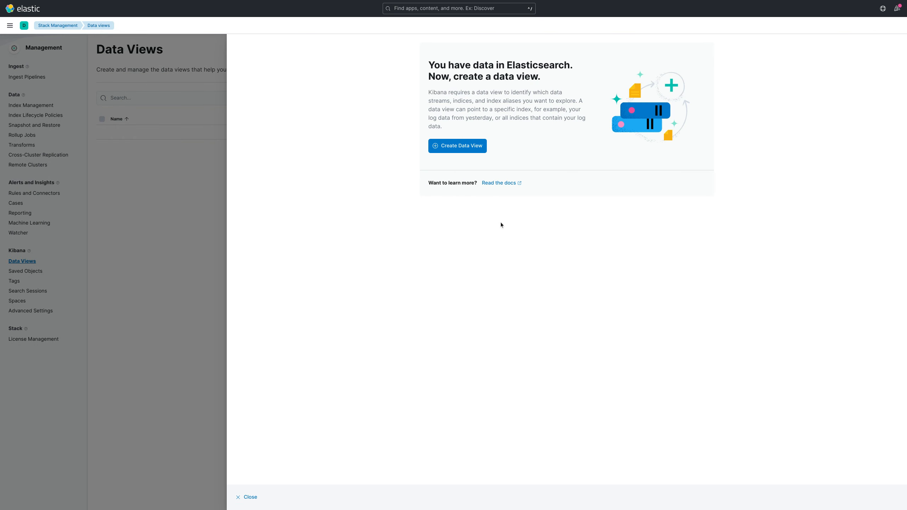
click(454, 146)
click(278, 76)
text(towers*)
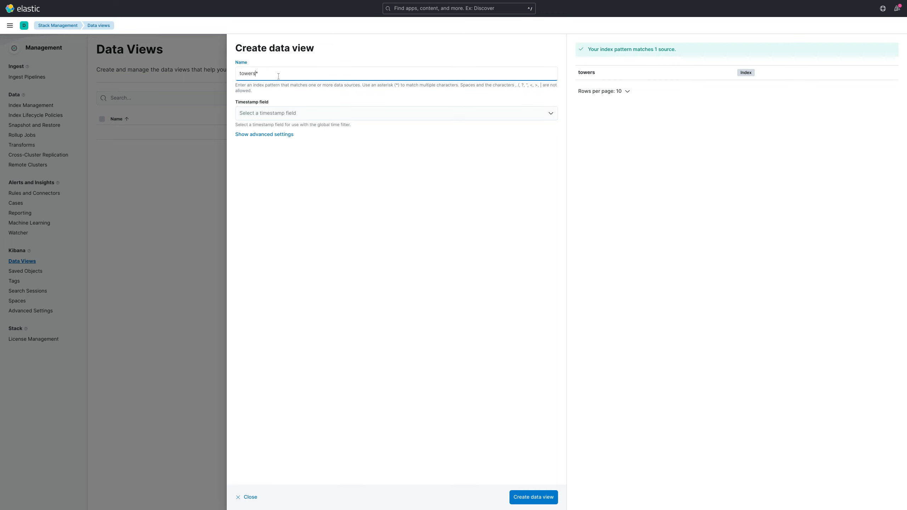
click(299, 113)
click(292, 126)
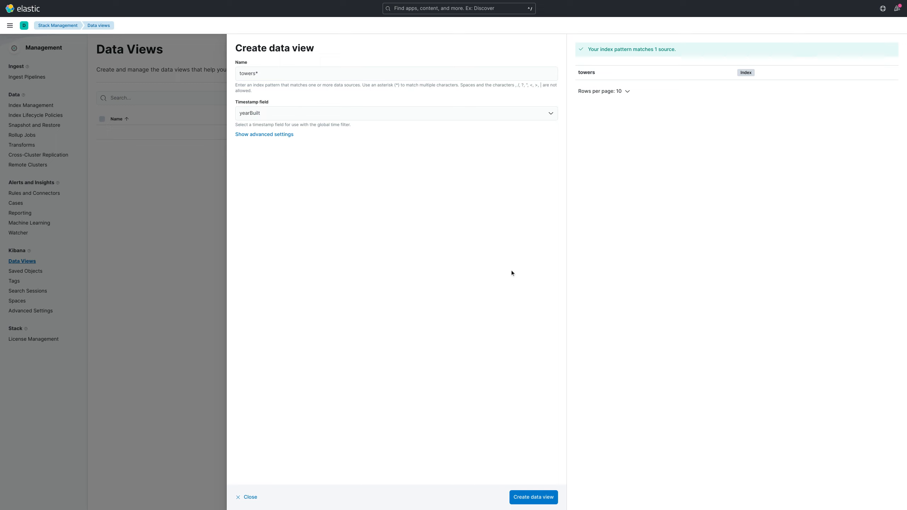
click(532, 497)
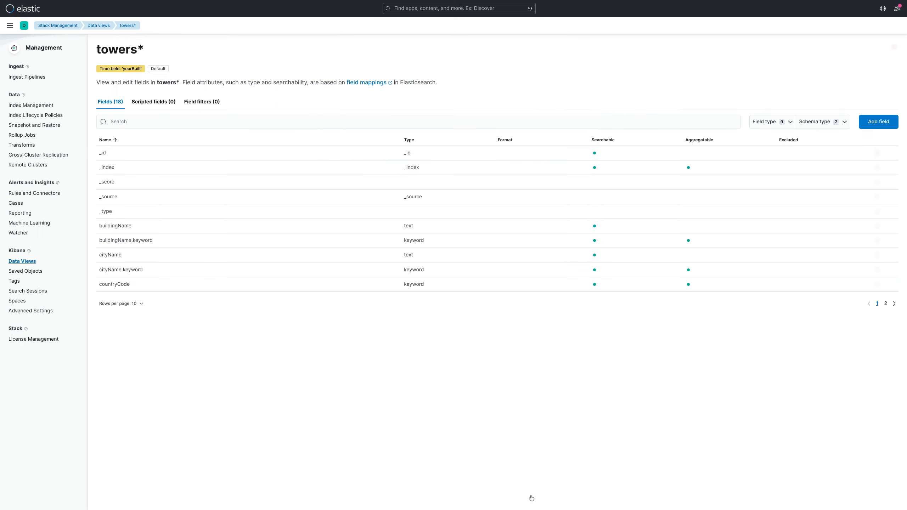
List 50 fields per page and give the yearBuilt field a Date format with the pattern YYYY.
click(123, 303)
click(125, 293)
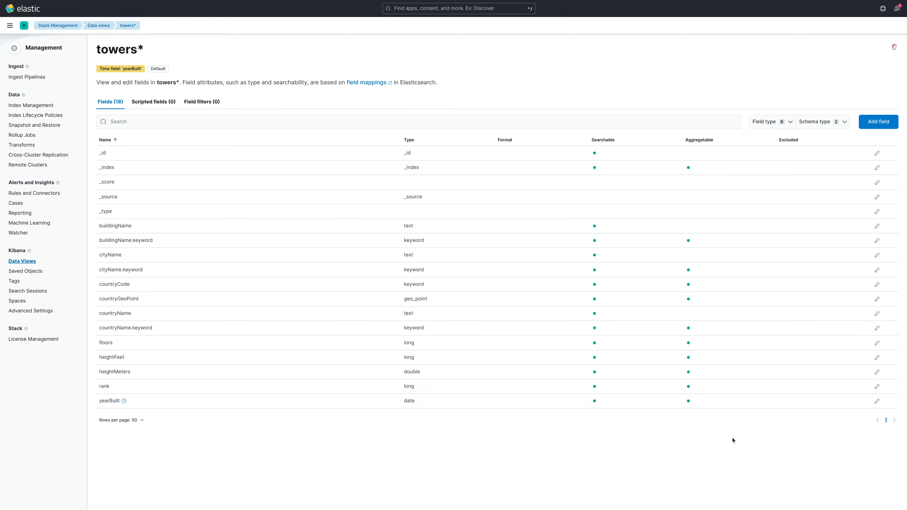
click(877, 401)
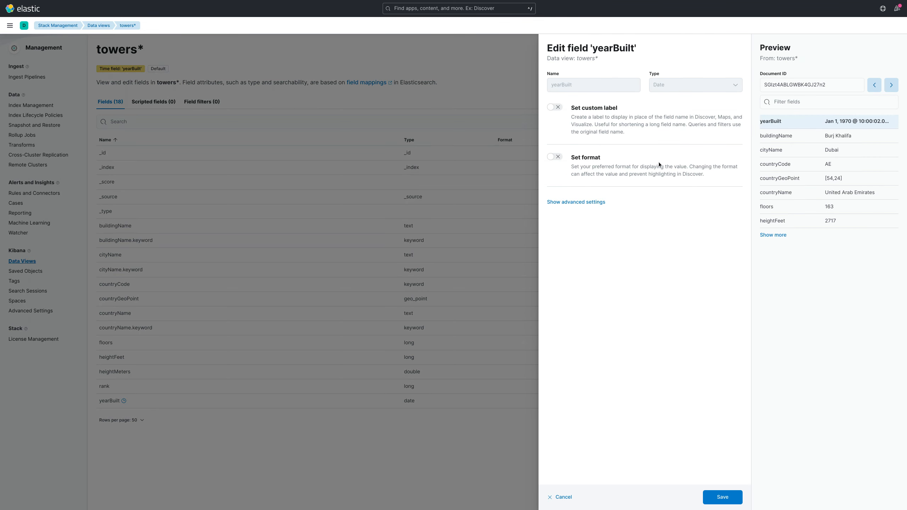
click(554, 157)
click(603, 200)
click(581, 225)
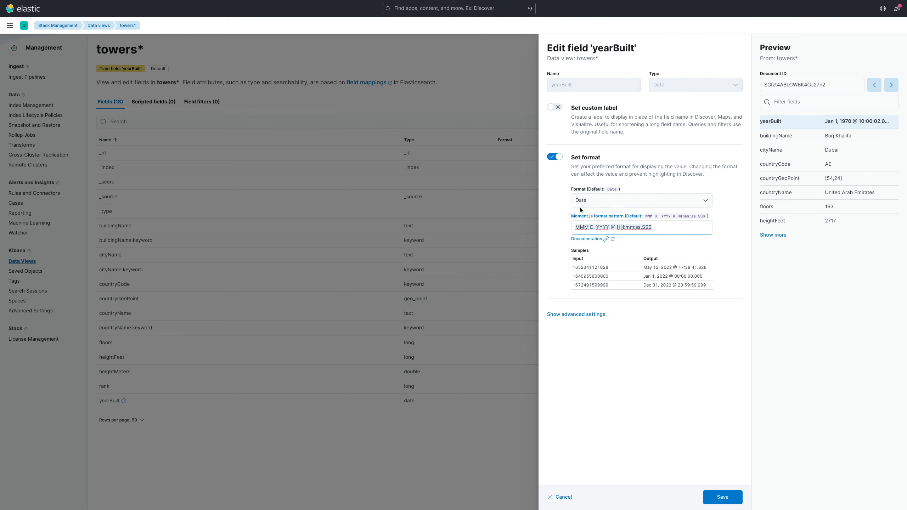
key(ctrl+a)
text(YYYY)
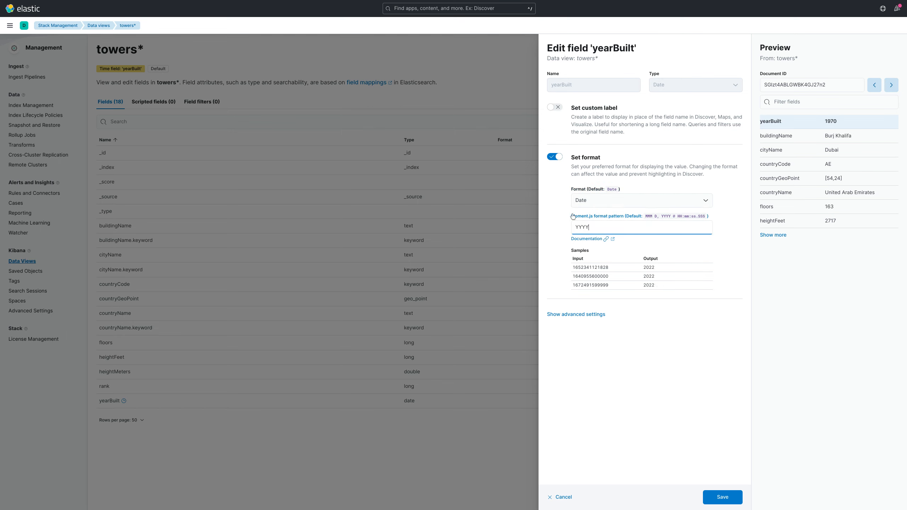
click(726, 497)
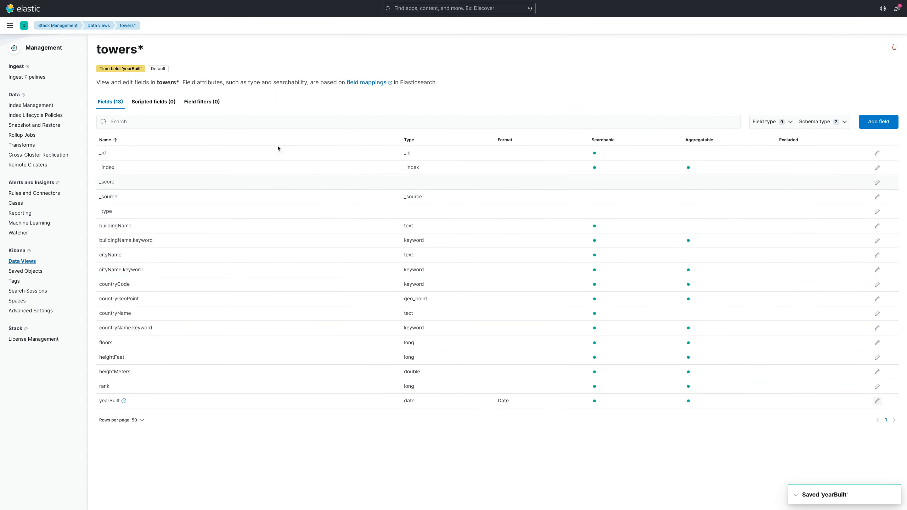
Open the towers* data in Discover and set the time range to start 50 years ago.
click(9, 26)
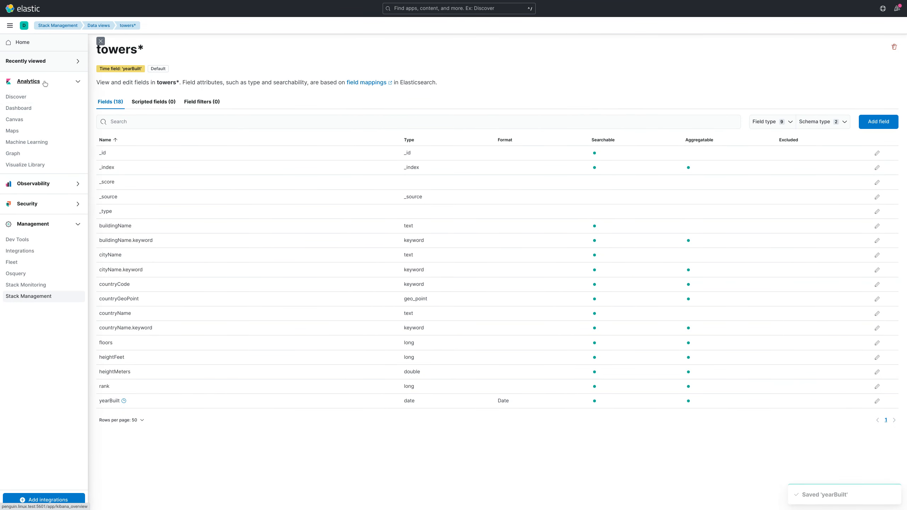
click(24, 97)
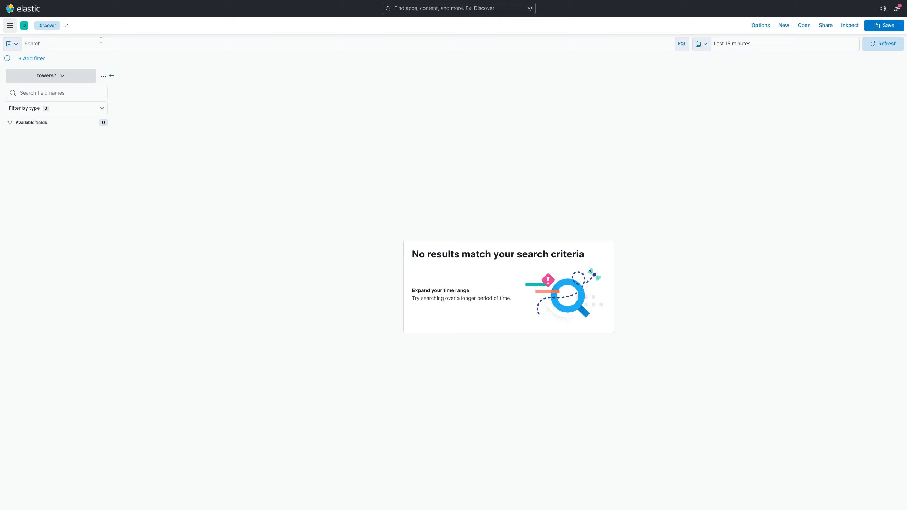
click(750, 48)
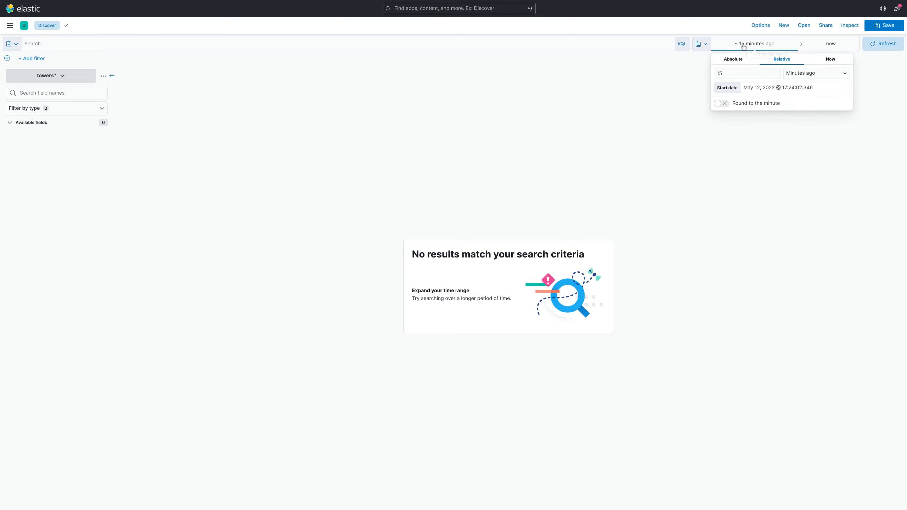
click(769, 73)
key(BackSpace)
key(BackSpace)
text(50)
click(806, 75)
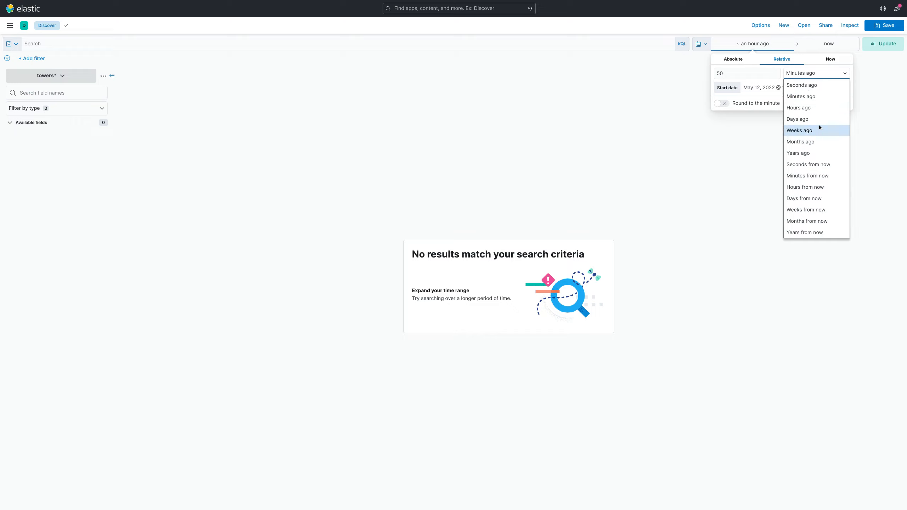
click(807, 153)
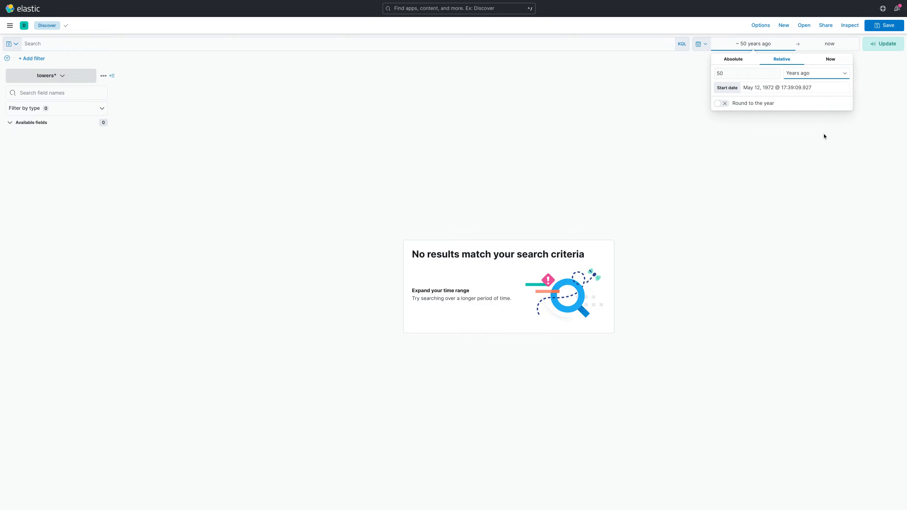
click(876, 46)
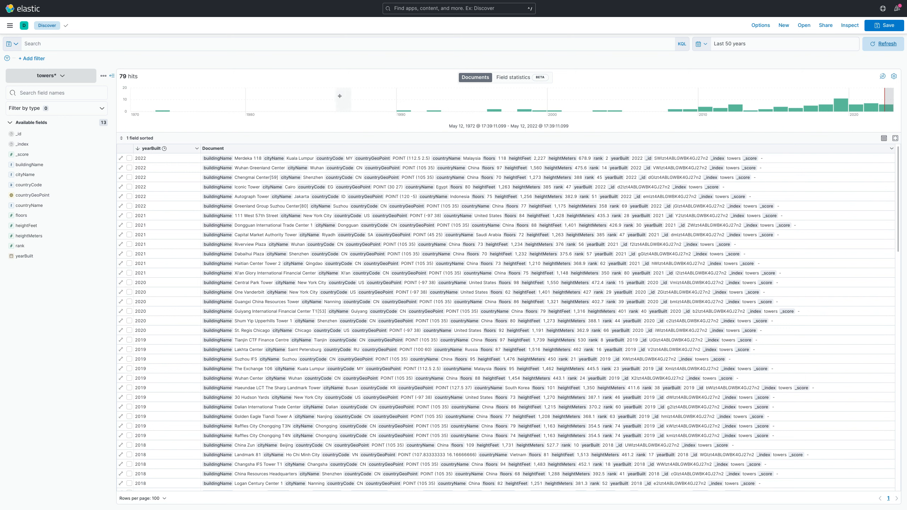
Search the tower documents for hong, and run another search for CN.
click(311, 43)
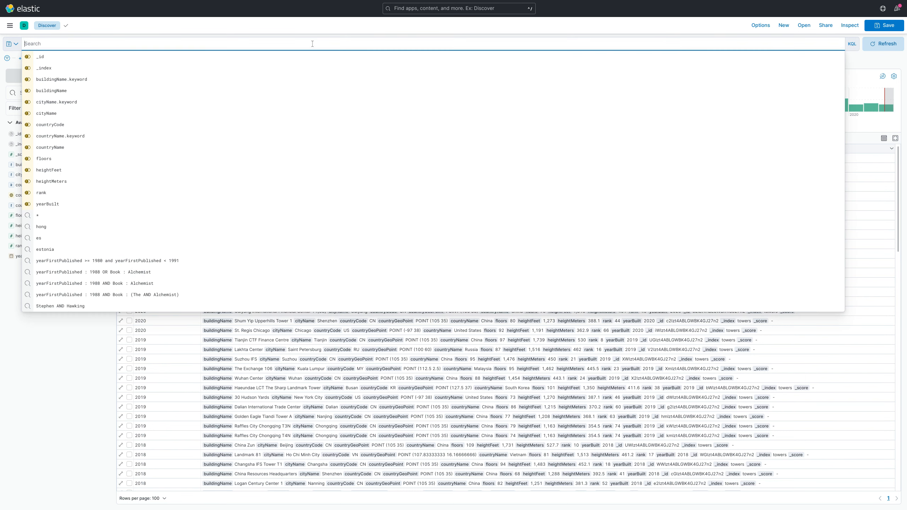
text(hong)
key(Return)
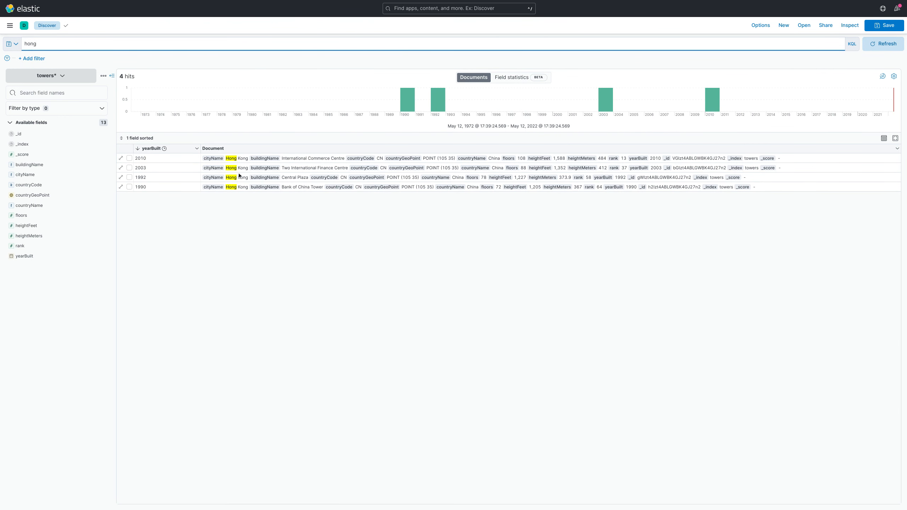
drag(38, 44, 10, 37)
text(CN)
key(Return)
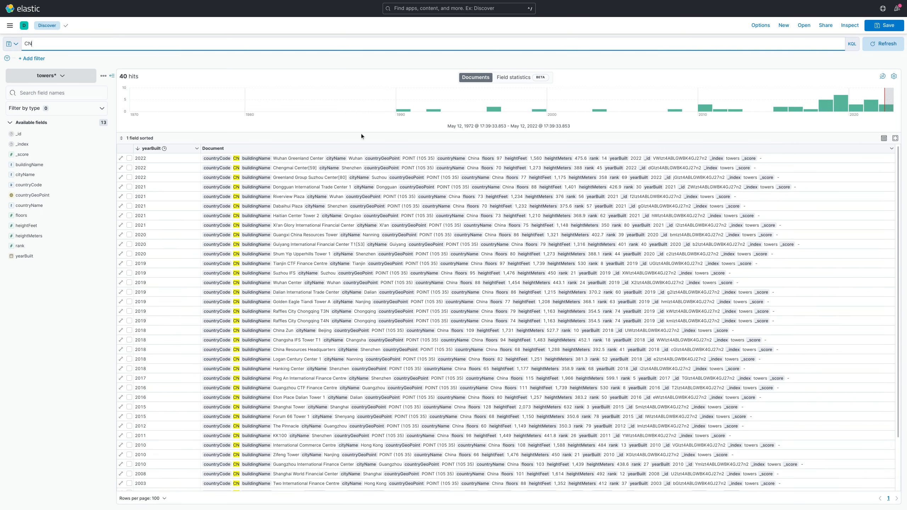
Replace the query with US and search the tower documents.
drag(51, 50, 2, 34)
text(US)
key(Return)
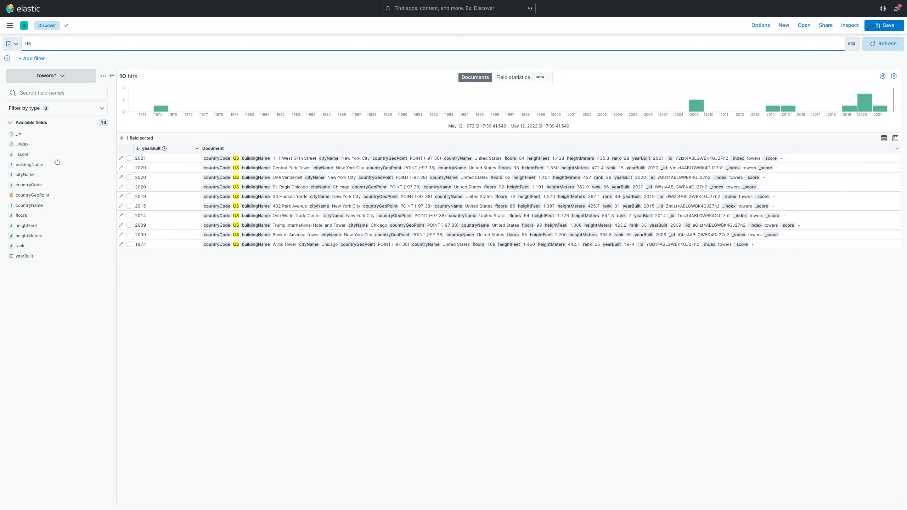
Add floors, cityName and buildingName as columns of the document table.
mouse_move(71, 215)
click(100, 216)
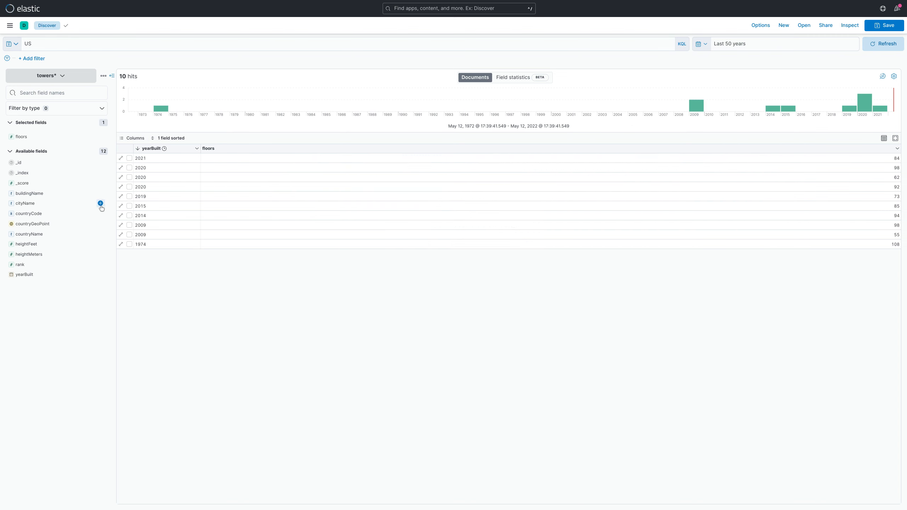
click(100, 202)
click(101, 203)
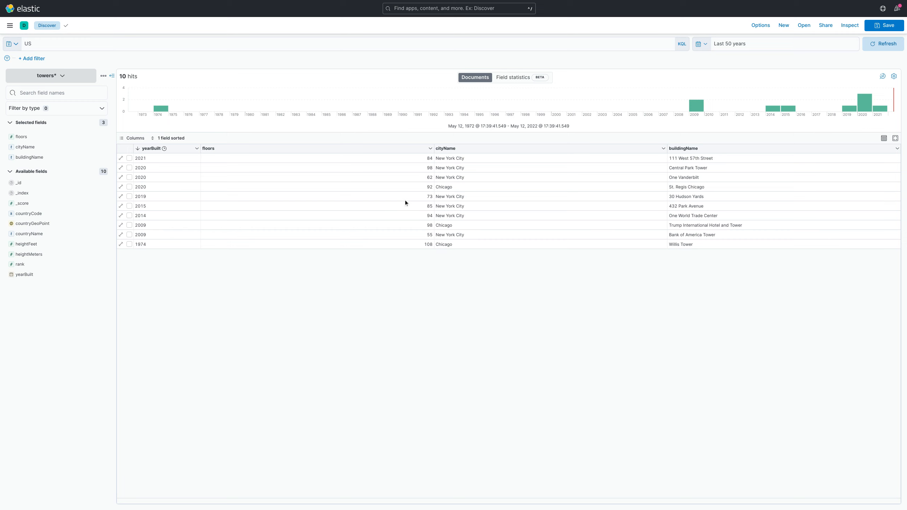
click(171, 139)
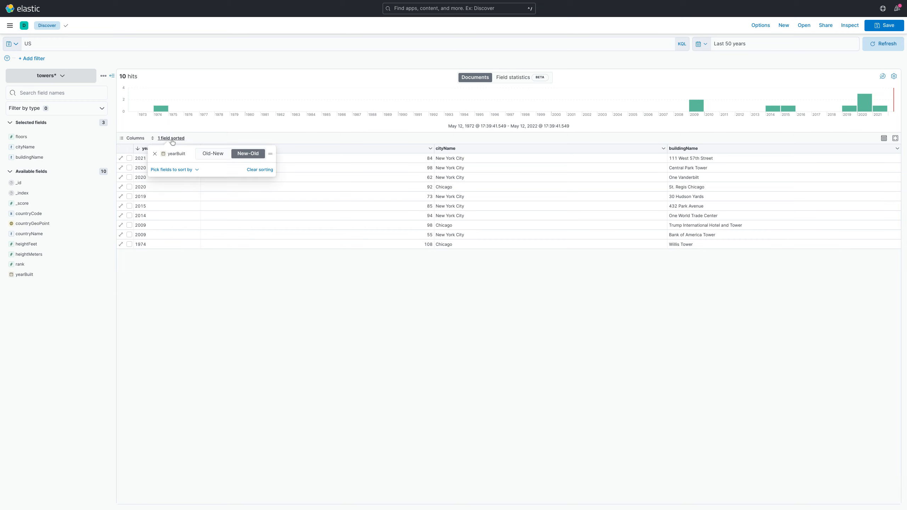
click(172, 140)
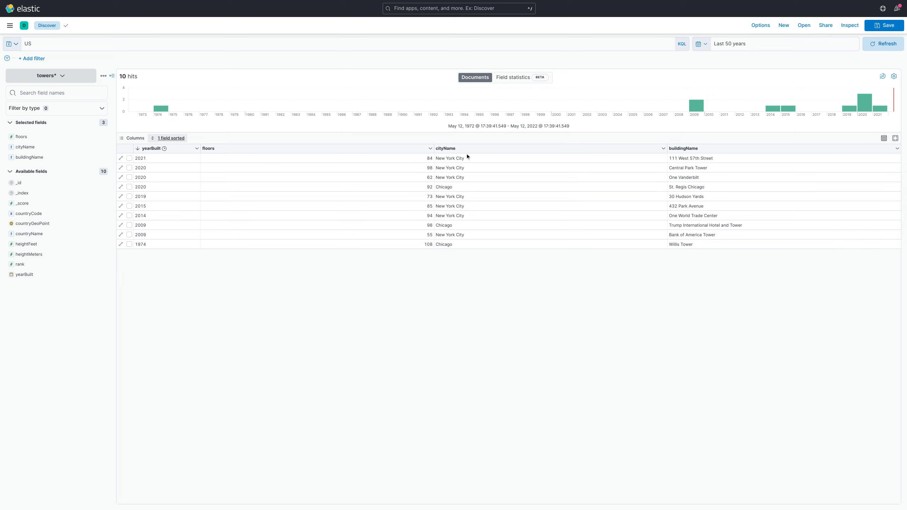
click(430, 148)
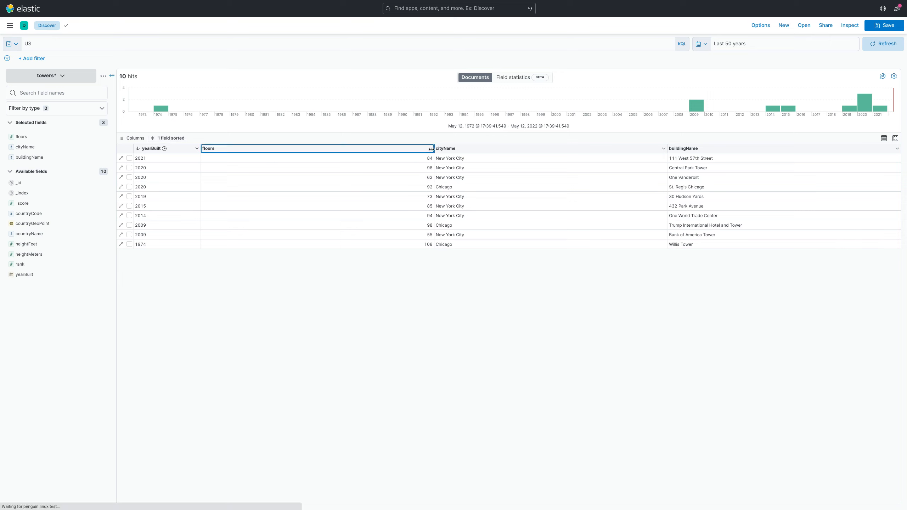
click(430, 149)
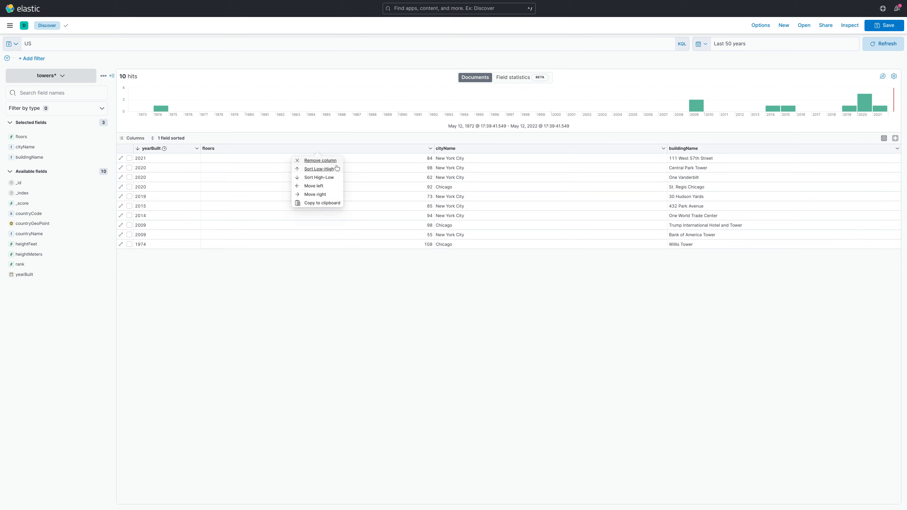
Reorder the document table so that the floors column comes after buildingName.
click(135, 138)
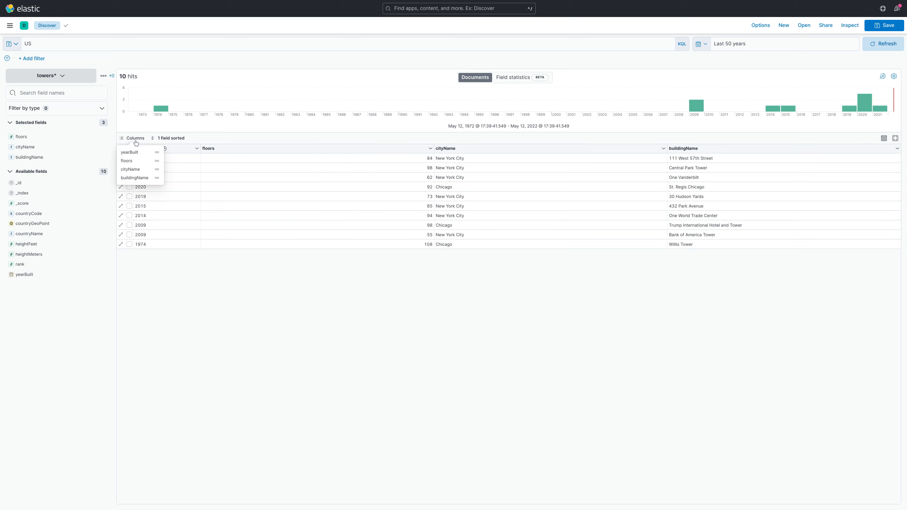
drag(135, 161, 134, 178)
click(135, 138)
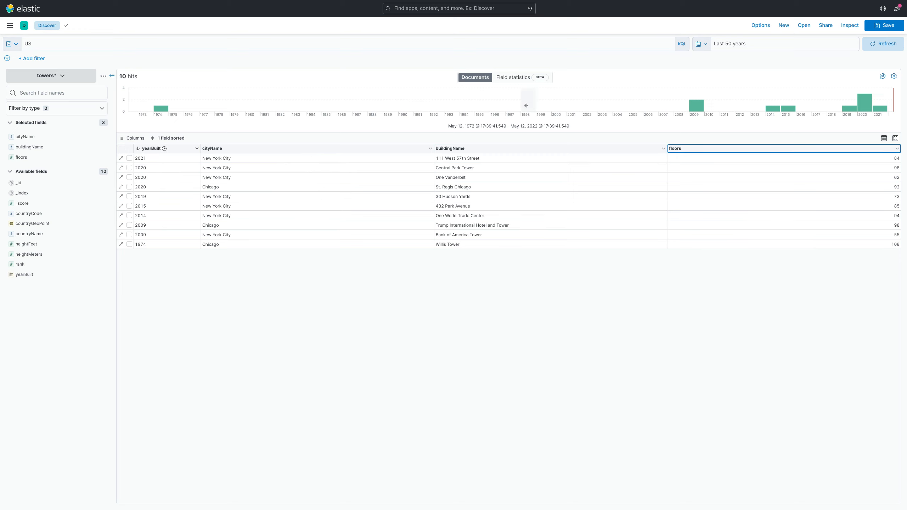
Switch to the field statistics view and replace the query with * to match all documents.
click(519, 81)
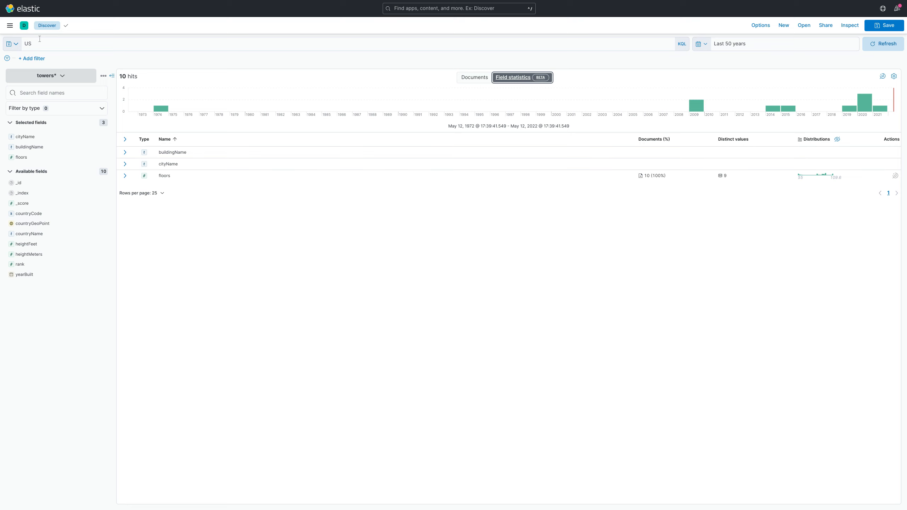
click(27, 44)
key(ctrl+a)
text(*)
key(Return)
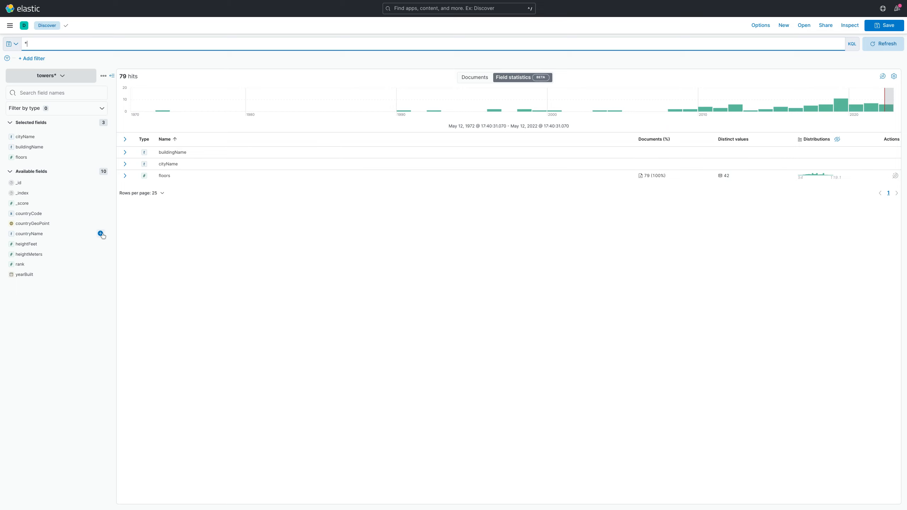
Add countryName, heightFeet, heightMeters, rank and yearBuilt to the selected fields in the field statistics.
click(100, 233)
click(100, 244)
click(101, 255)
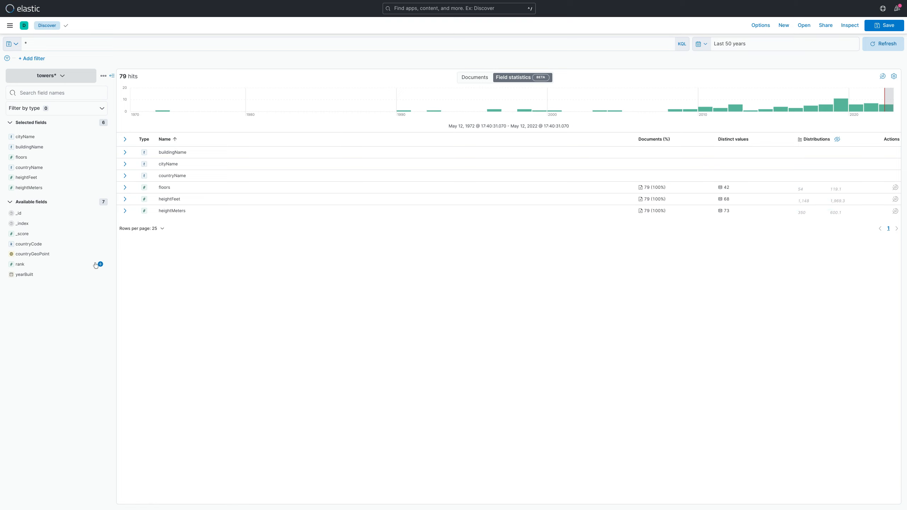
click(101, 265)
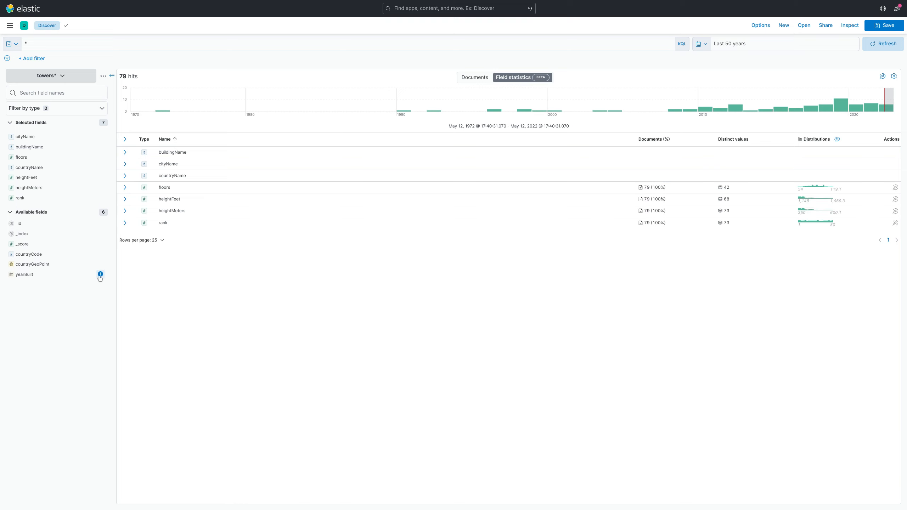
click(100, 274)
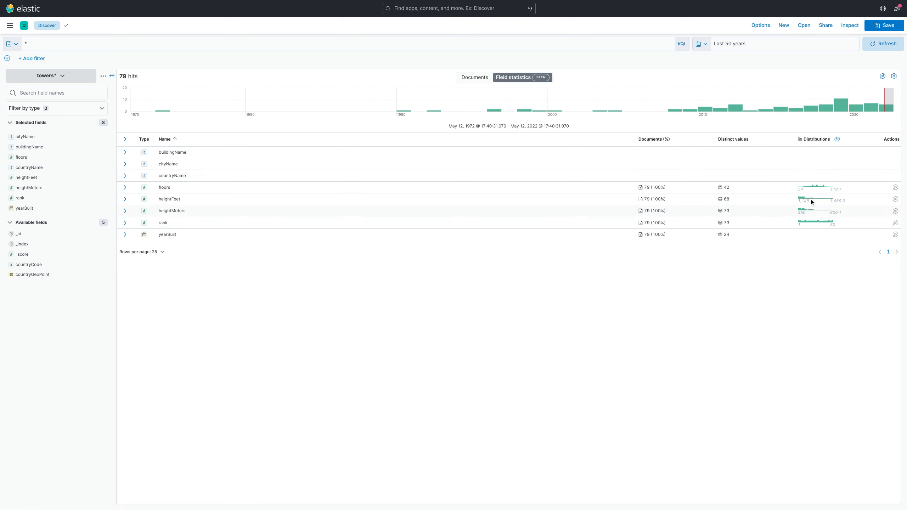
Explore the yearBuilt field in Lens and change the visualization type to Bar vertical stacked.
mouse_move(814, 222)
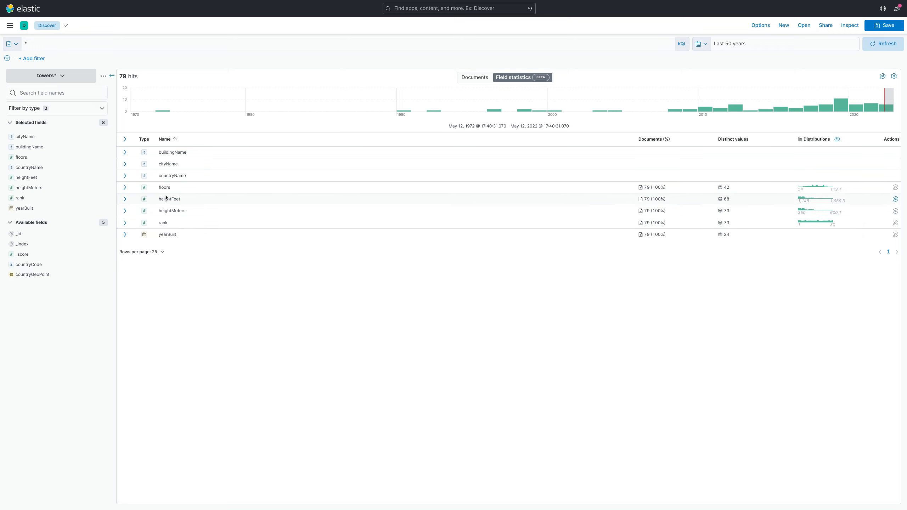
click(895, 234)
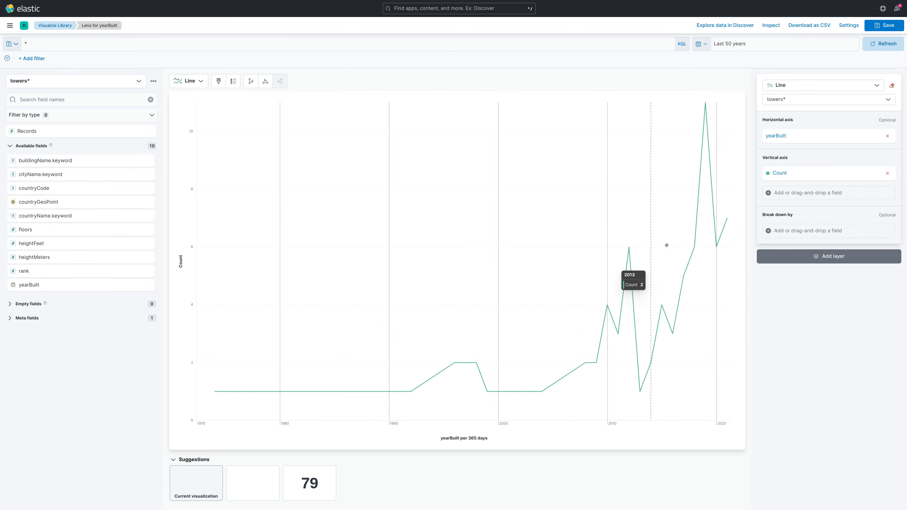
click(190, 81)
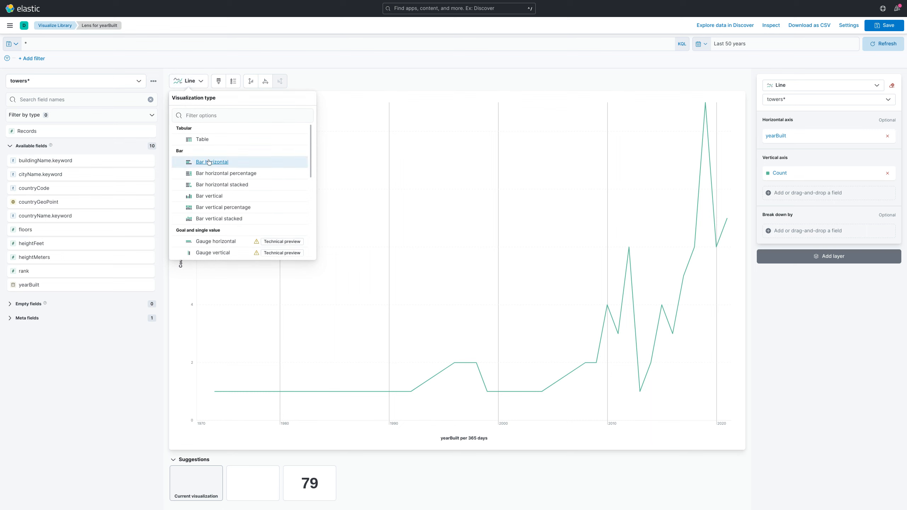
click(248, 218)
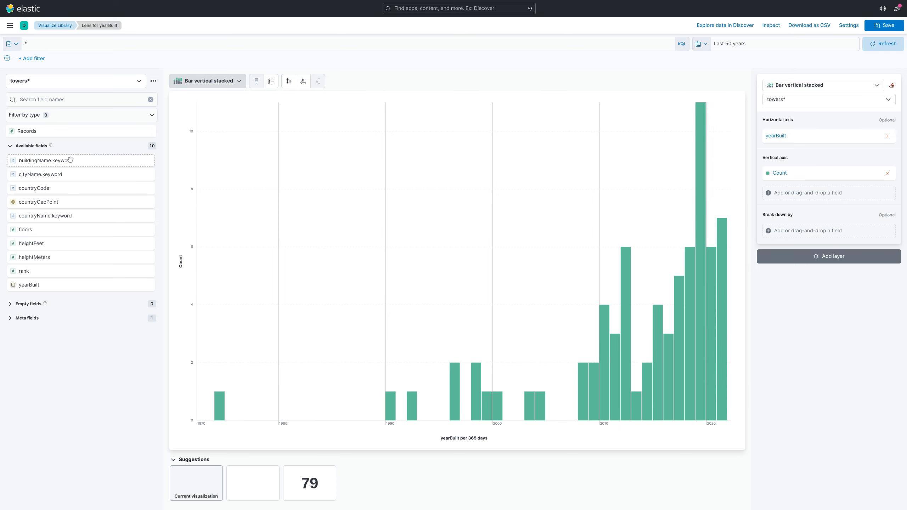
Break the bars down by the top 80 values of buildingName.keyword and hide the chart's legend.
drag(66, 161, 804, 232)
click(804, 232)
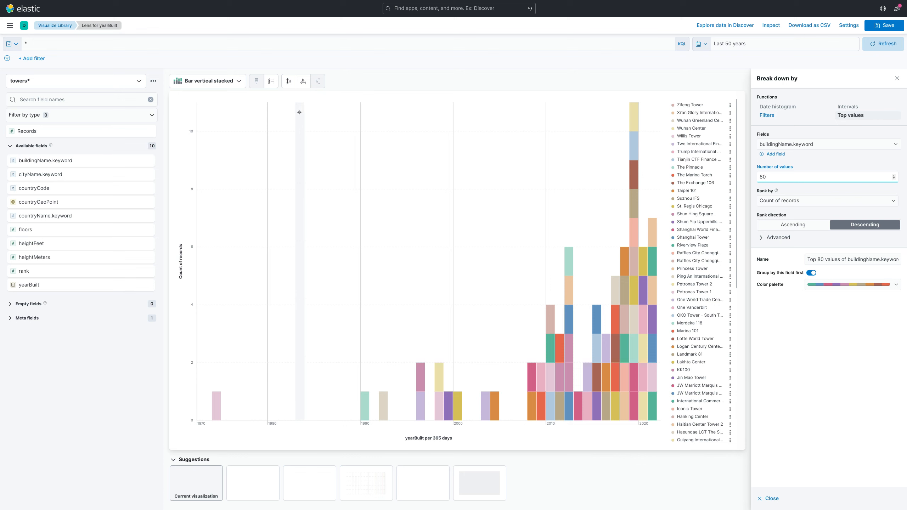
click(271, 80)
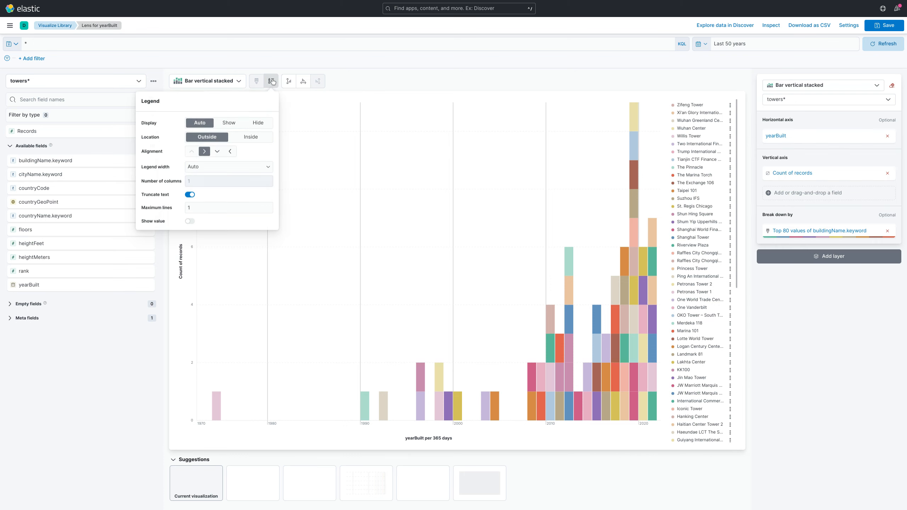
click(259, 122)
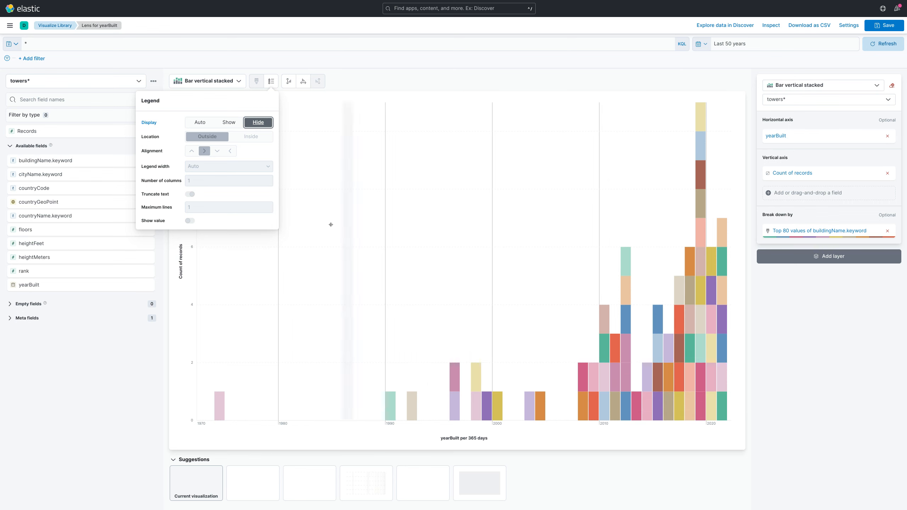
Replace the buildingName.keyword breakdown with the top 80 values of countryName.keyword.
drag(809, 232, 95, 247)
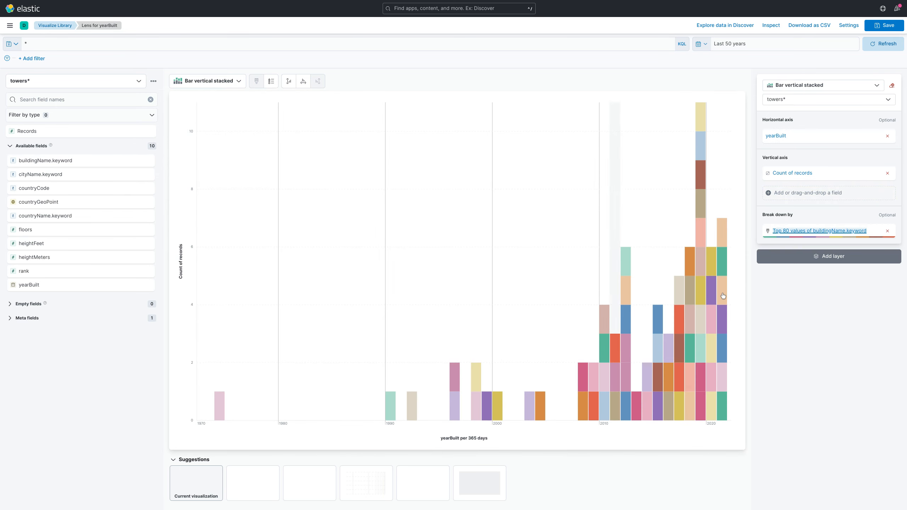
click(888, 231)
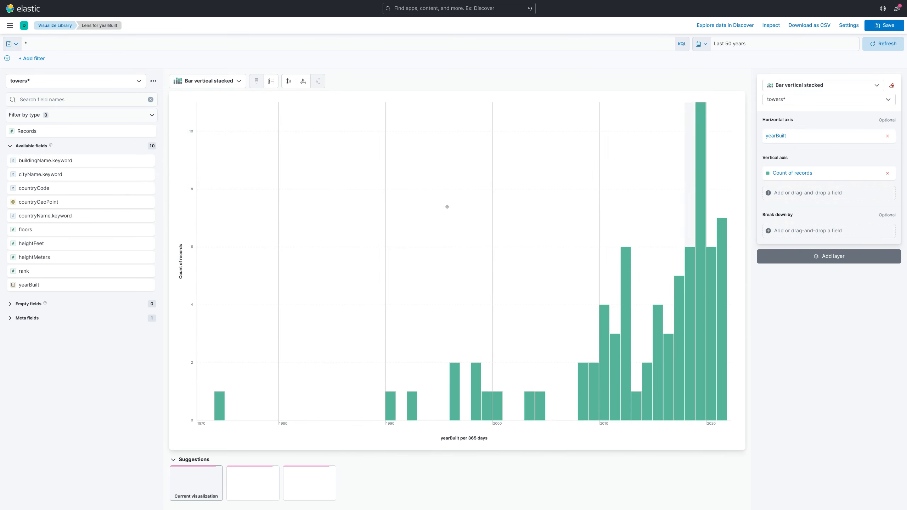
drag(45, 215, 778, 230)
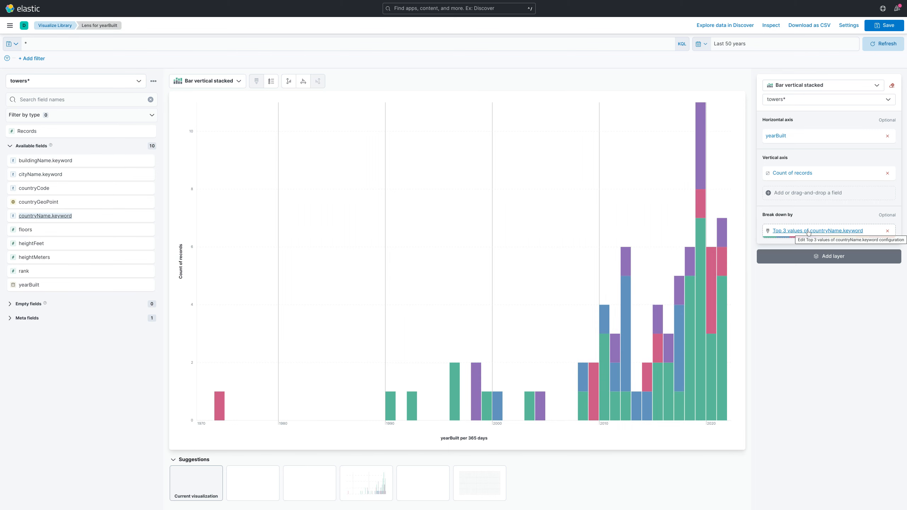
click(809, 230)
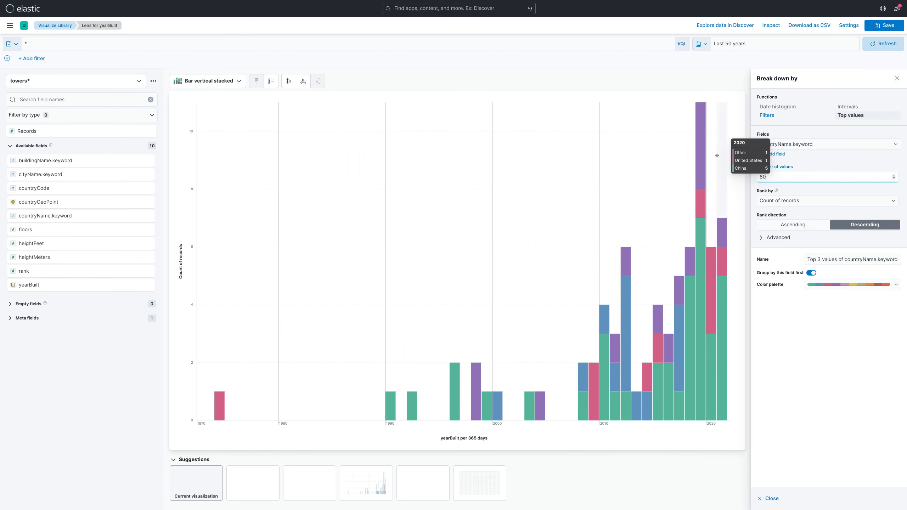
click(805, 352)
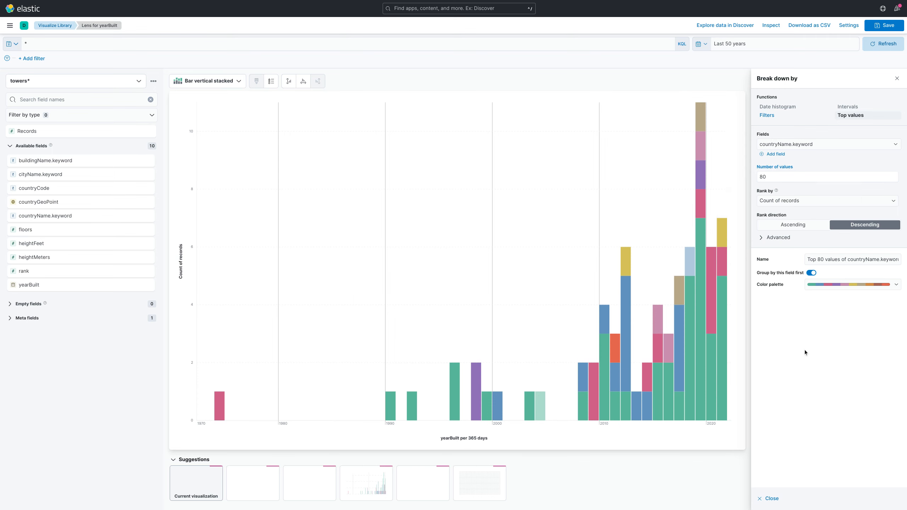
click(896, 79)
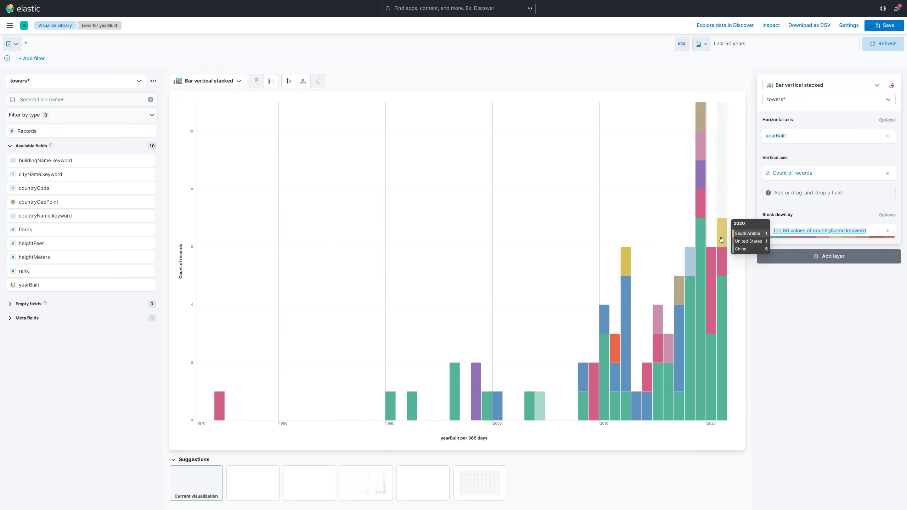
Change the visualization type from stacked bars to Donut.
click(183, 82)
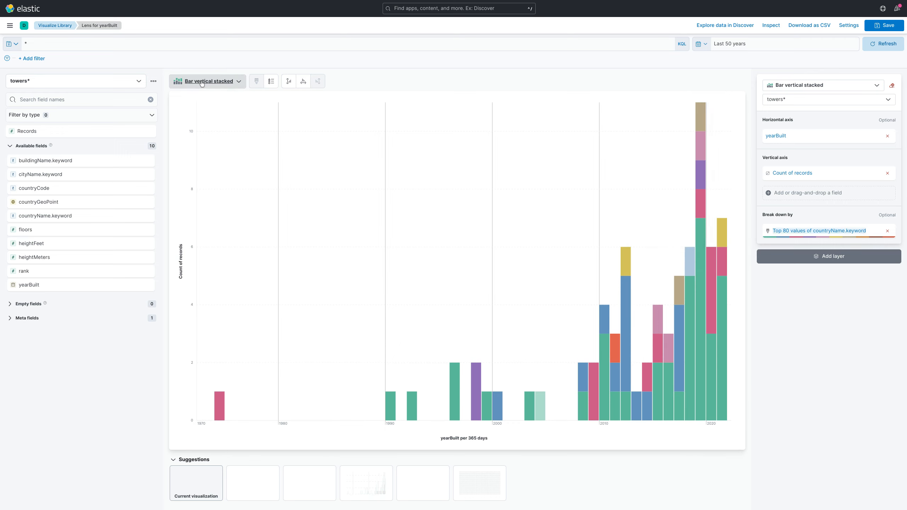
scroll(239, 185, down, 3)
scroll(246, 201, down, 2)
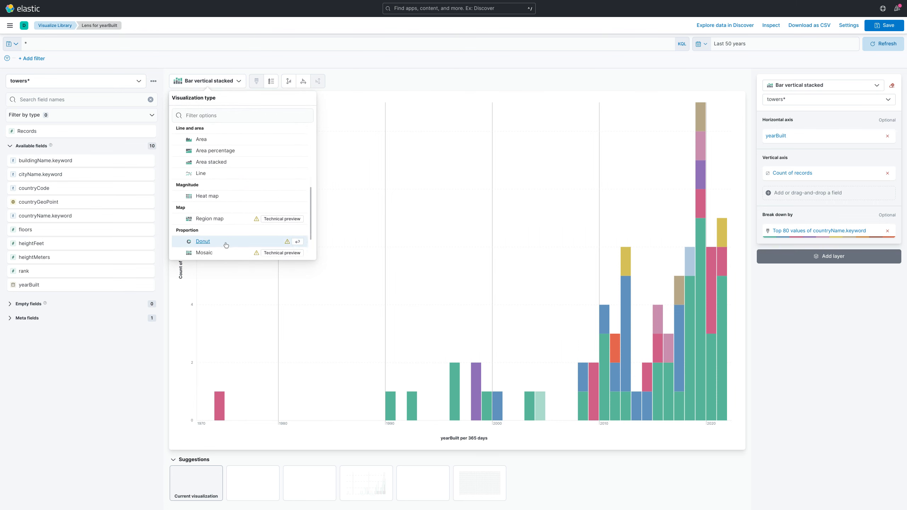
click(224, 242)
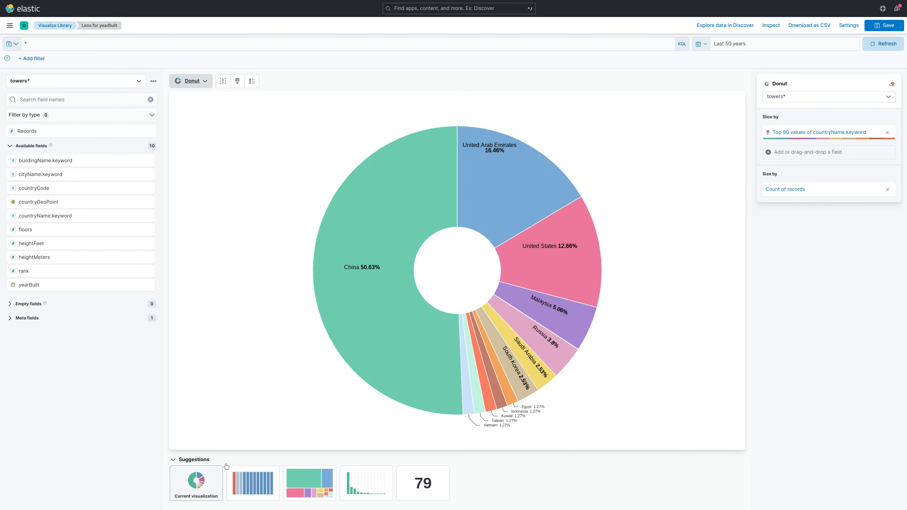
Switch to the suggested Treemap and add a second grouping by the top 50 values of cityName.keyword.
click(317, 486)
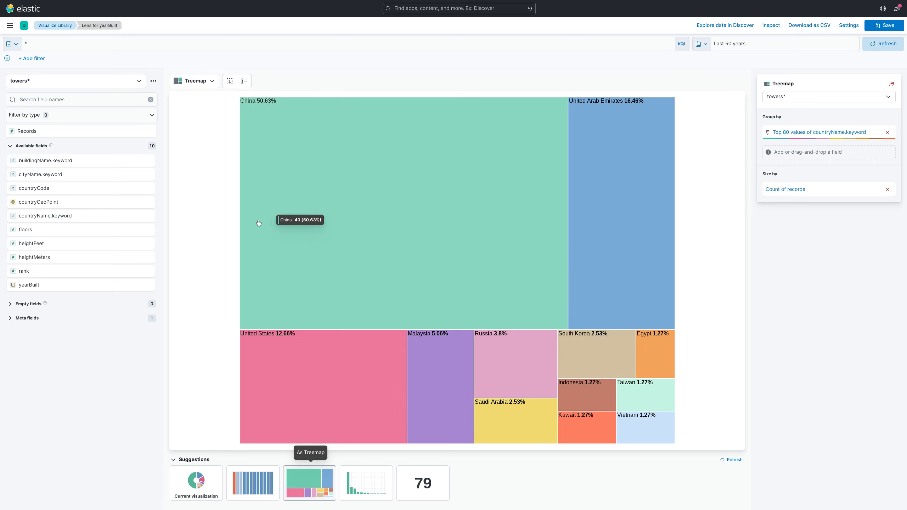
drag(43, 174, 801, 157)
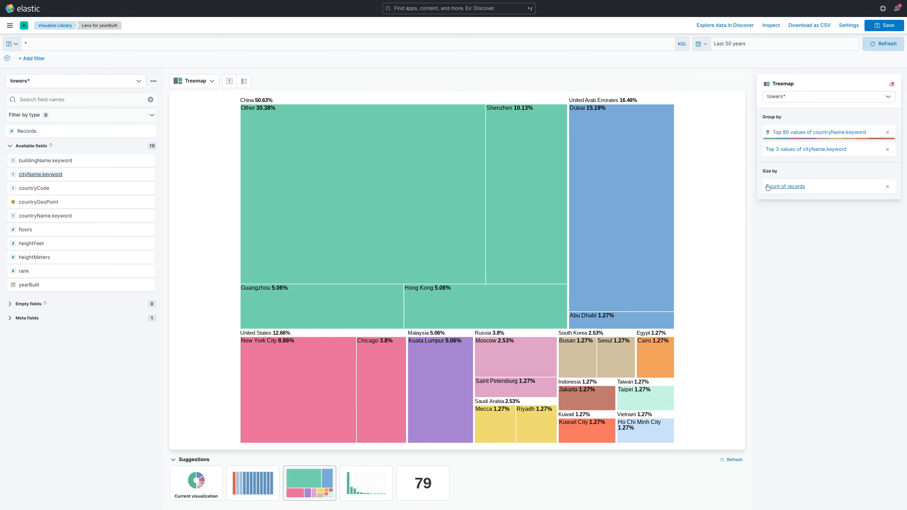
click(803, 150)
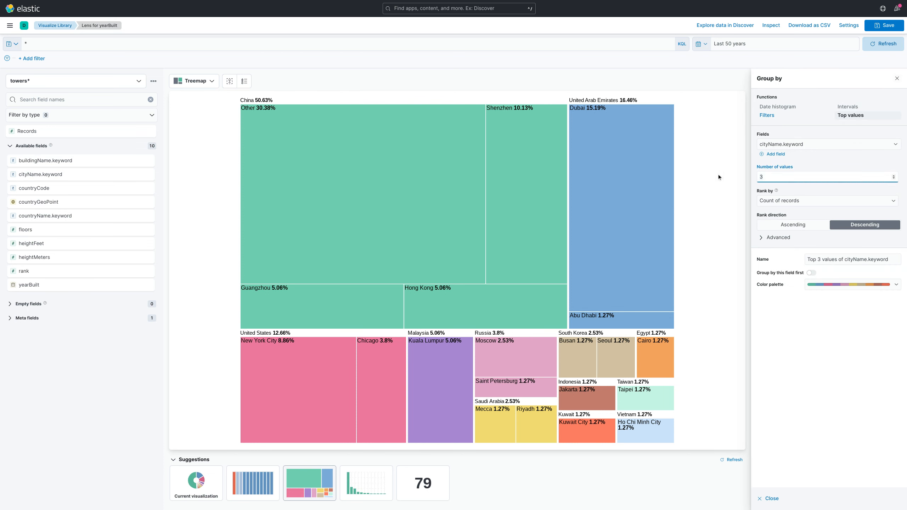
key(BackSpace)
text(50)
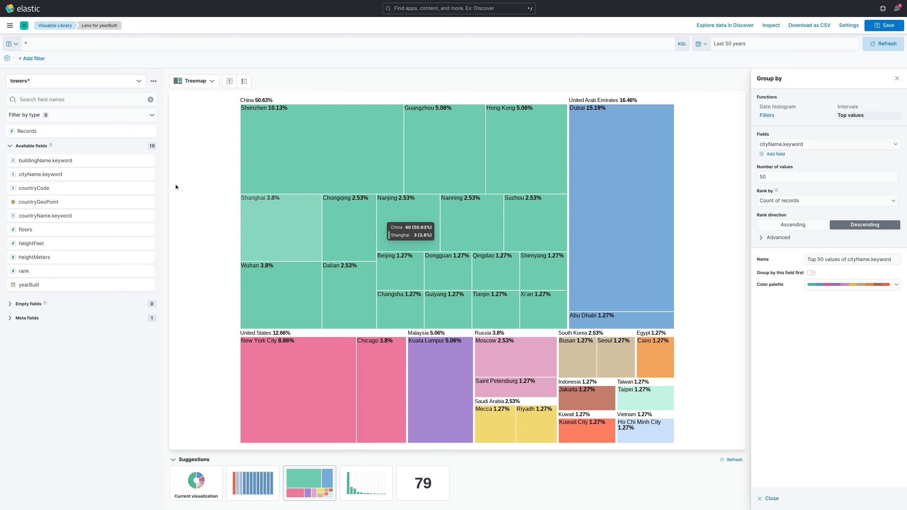
Return to the Visualize Library, discarding the unsaved treemap, and create a new Lens visualization.
click(10, 26)
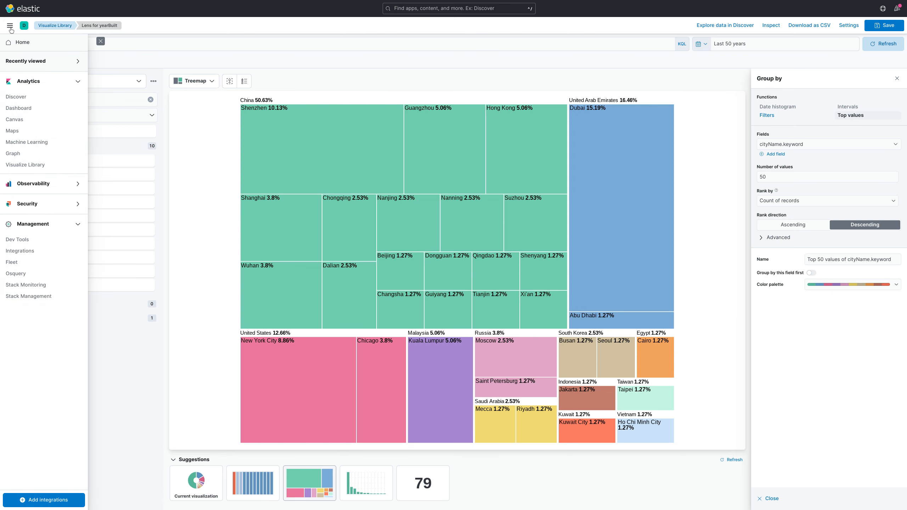
click(28, 165)
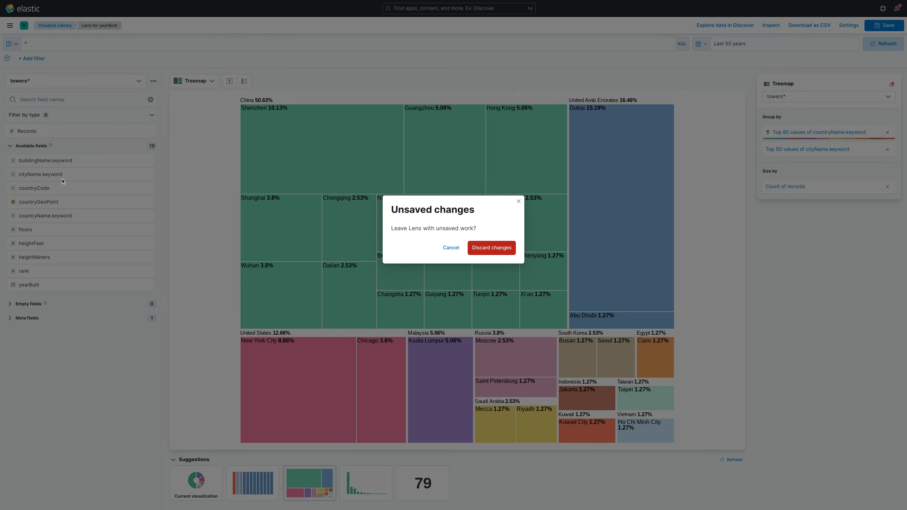
click(491, 248)
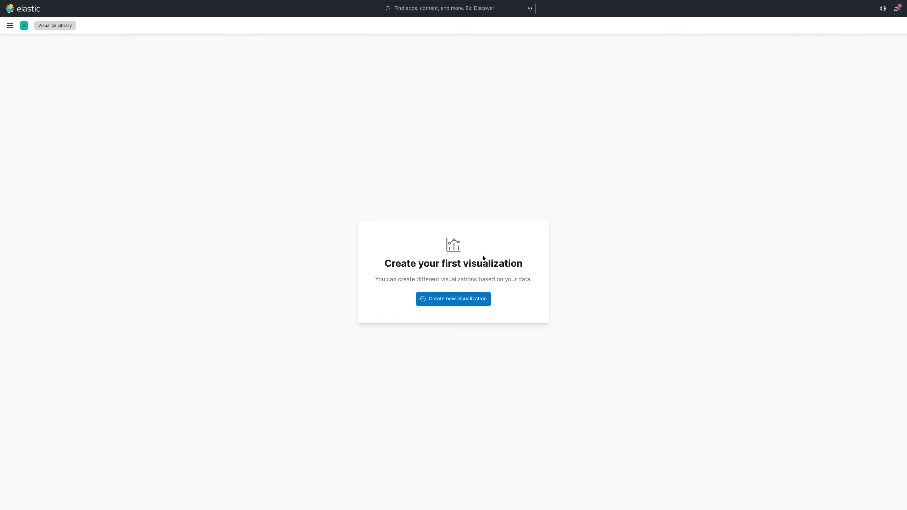
click(458, 299)
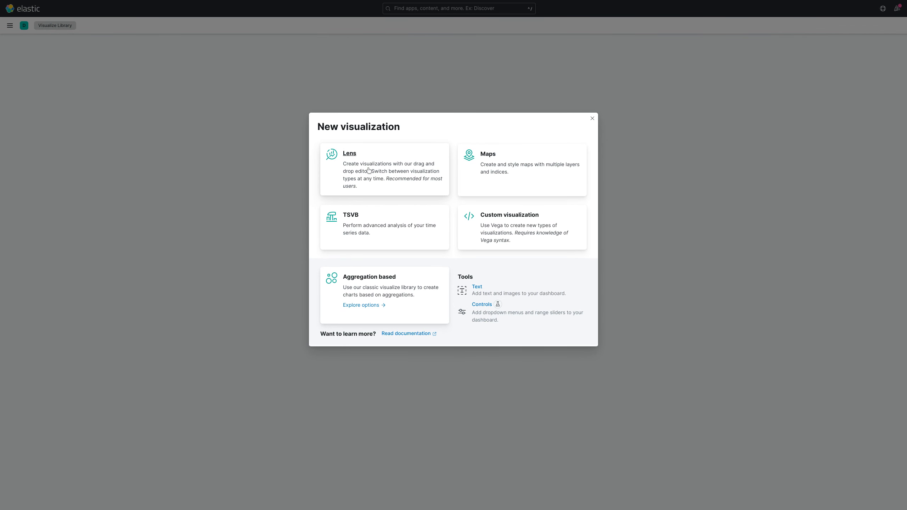
click(368, 170)
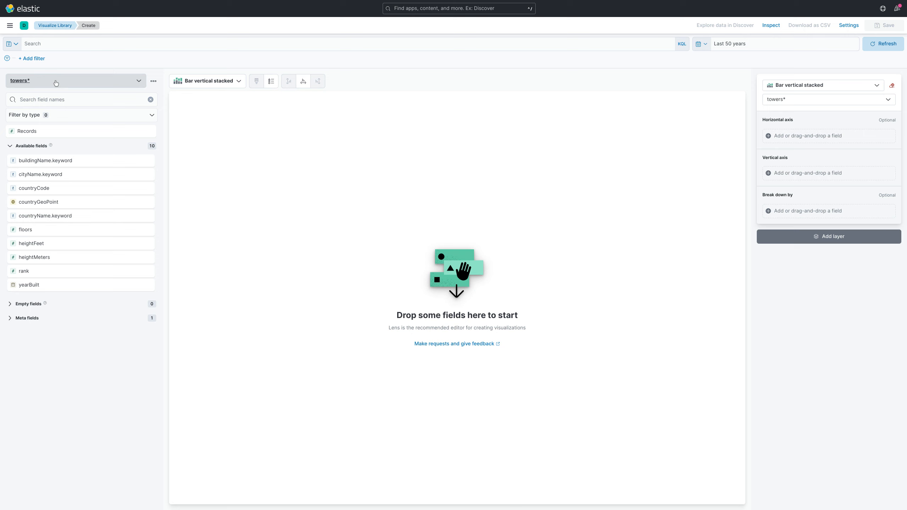
Set the visualization type to Bar horizontal percentage and place the floors field on the horizontal axis.
click(223, 88)
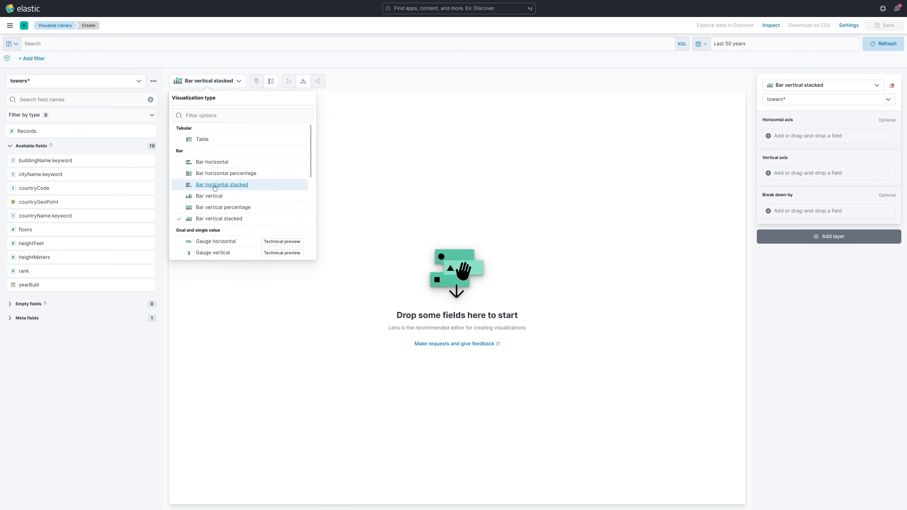
click(209, 175)
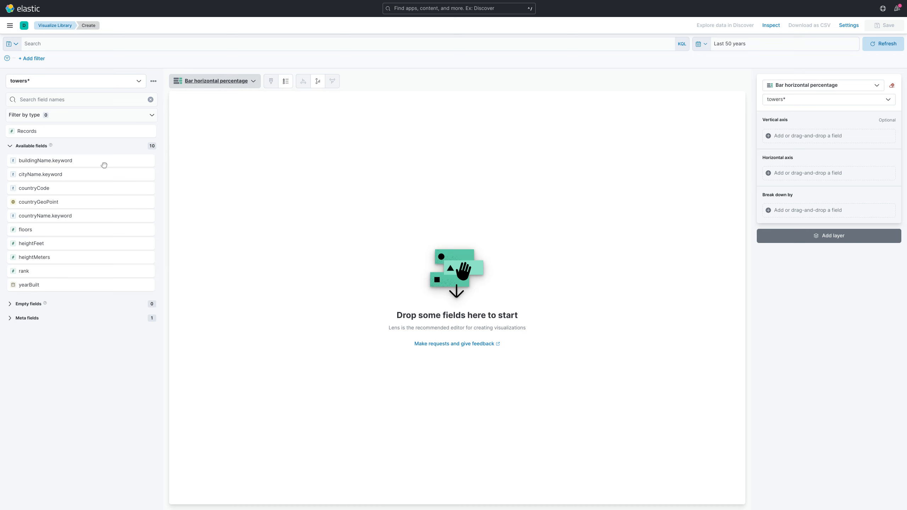
drag(46, 230, 807, 173)
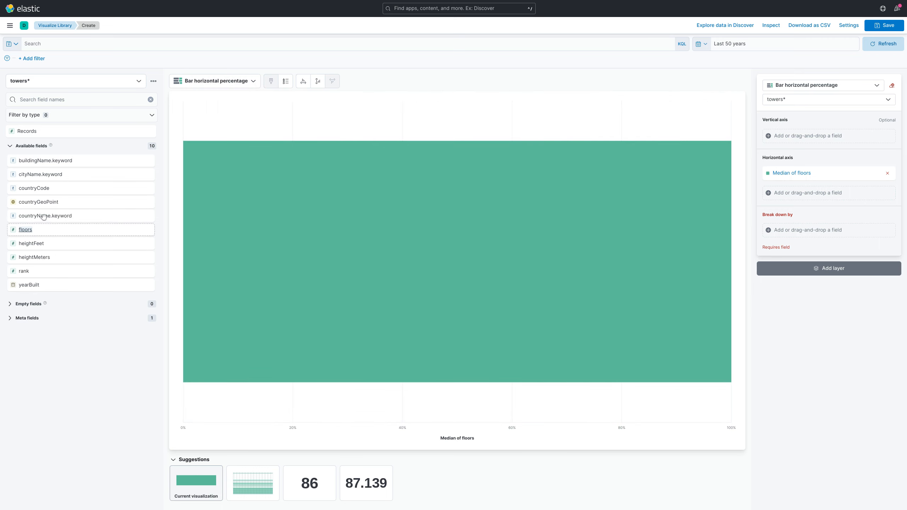
Try cityName.keyword on the vertical axis, replace it with countryCode and set its number of values to 50.
drag(46, 174, 805, 140)
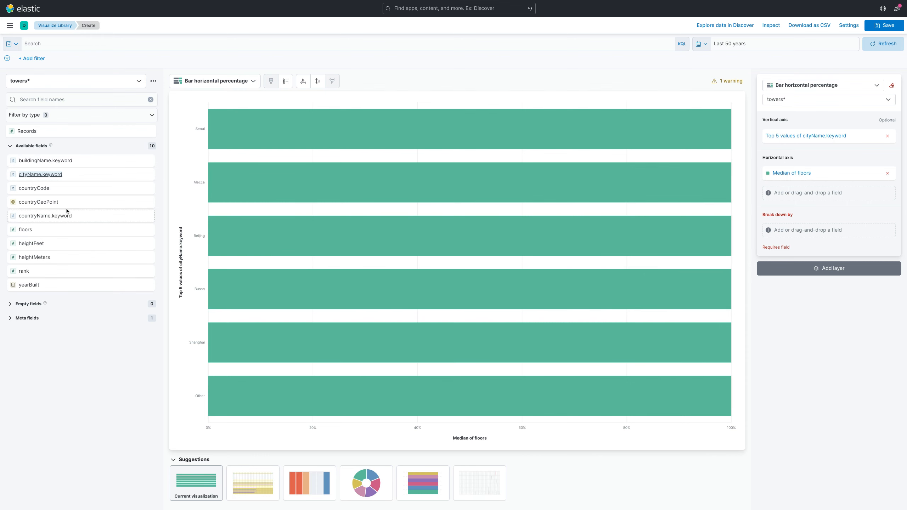
drag(78, 189, 799, 135)
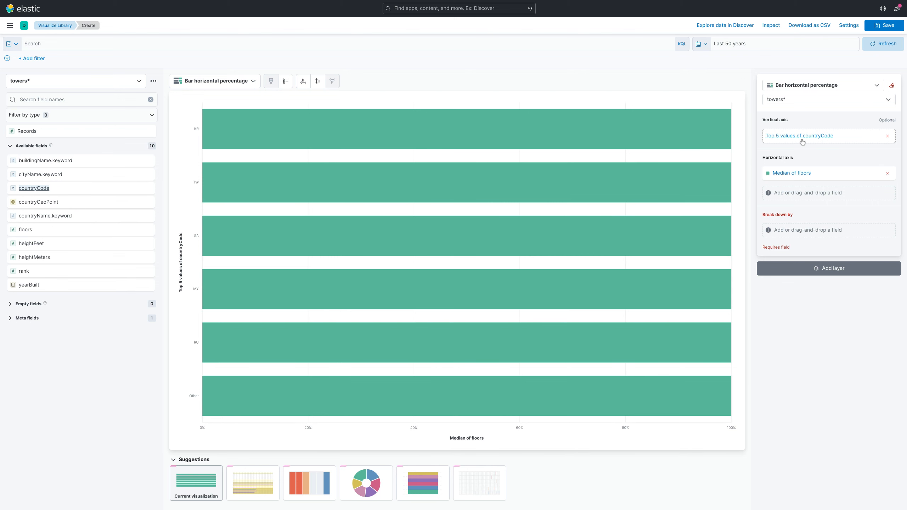
click(799, 136)
click(779, 176)
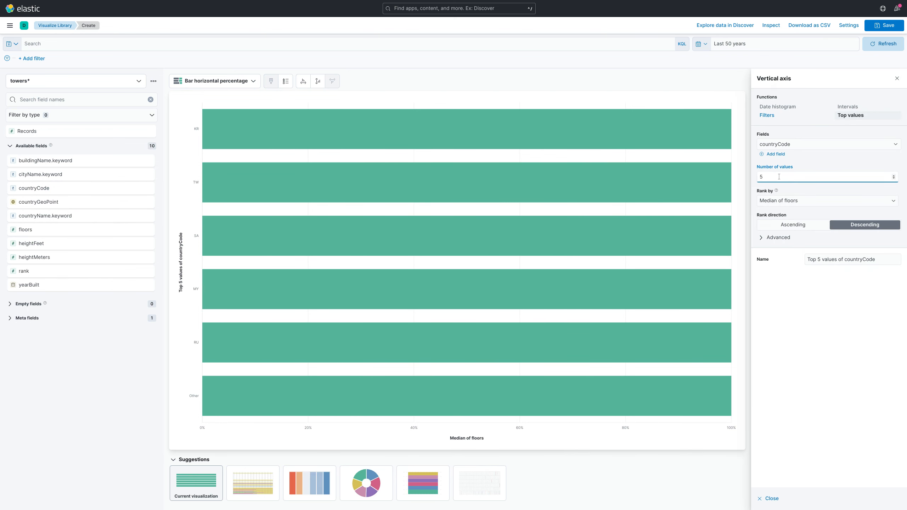
text(0)
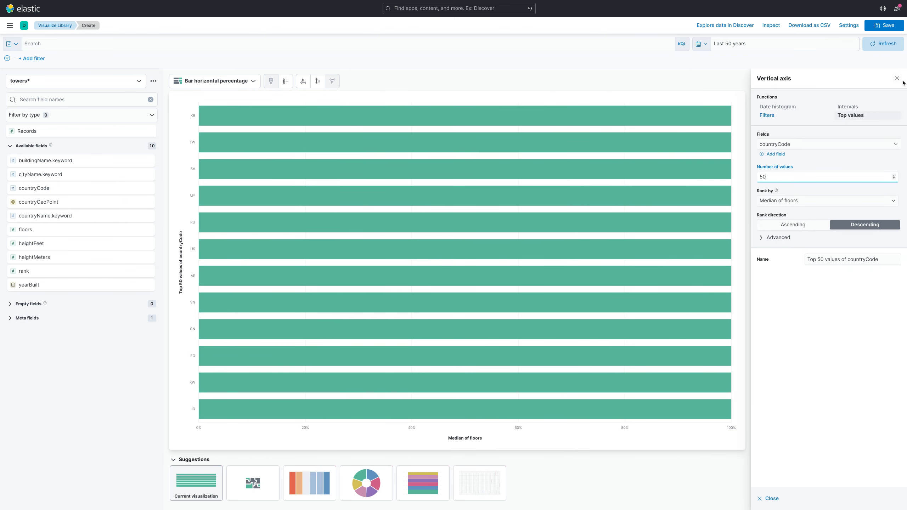
click(896, 78)
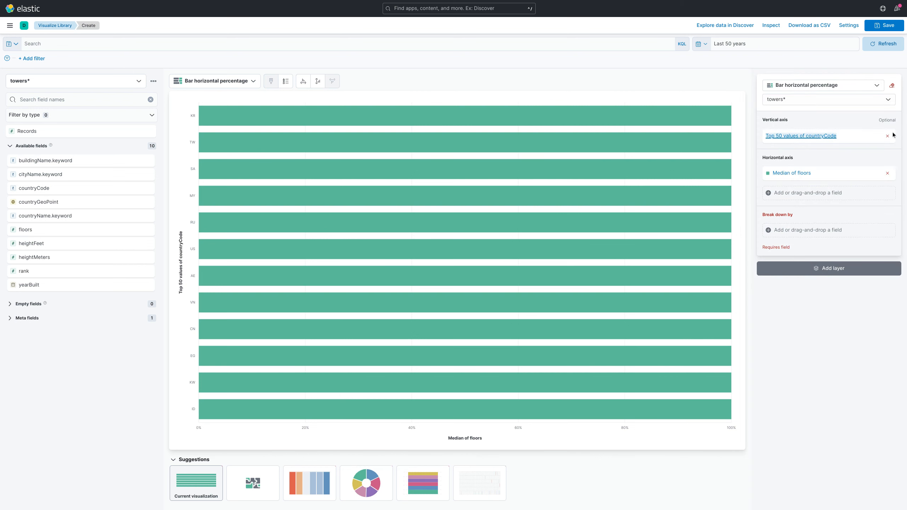
Change the horizontal axis function for floors to Maximum.
click(800, 176)
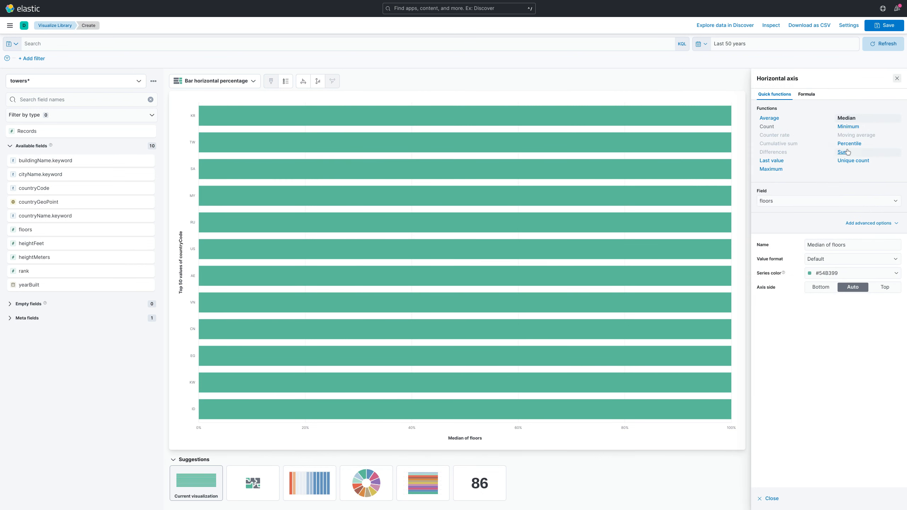
click(771, 168)
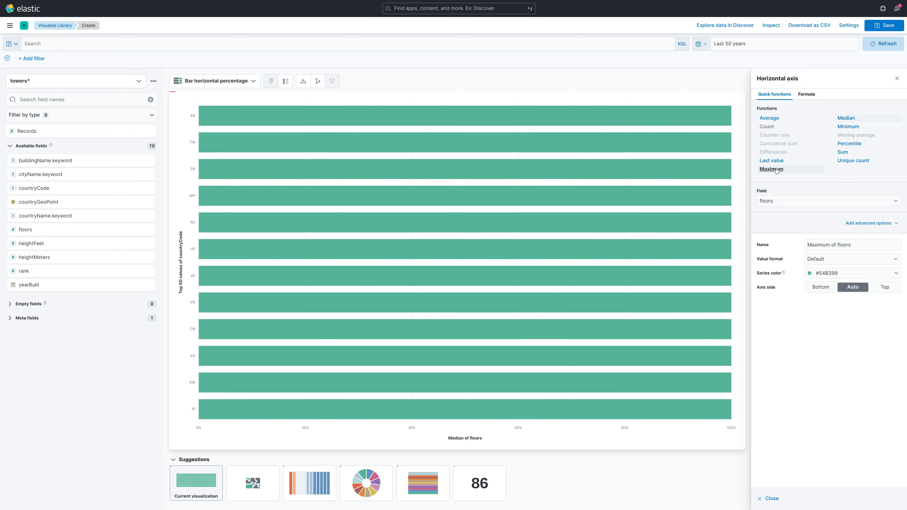
click(896, 80)
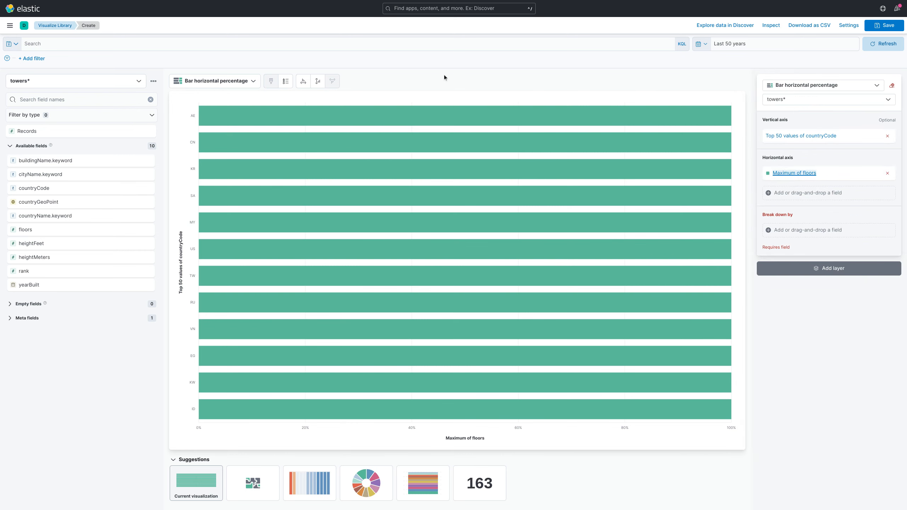
Change the visualization type to Bar horizontal and replace the vertical axis field with countryName.keyword.
click(214, 81)
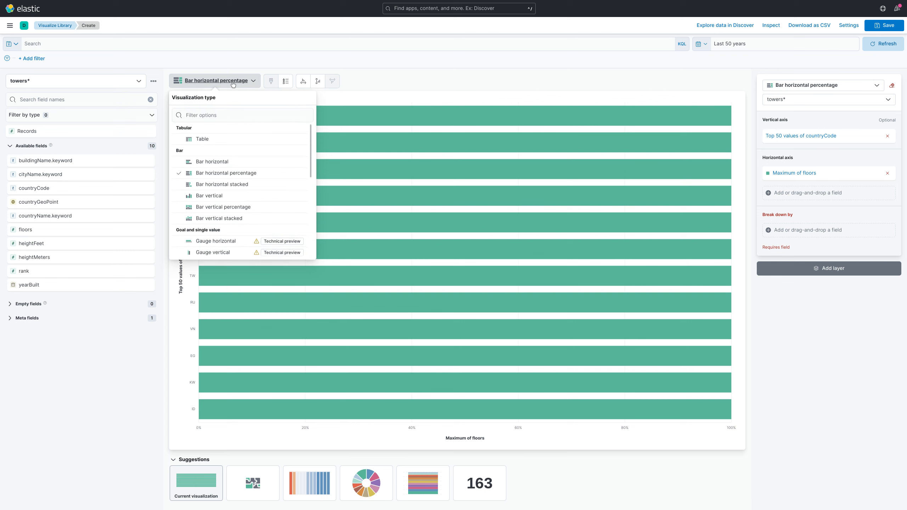
click(232, 165)
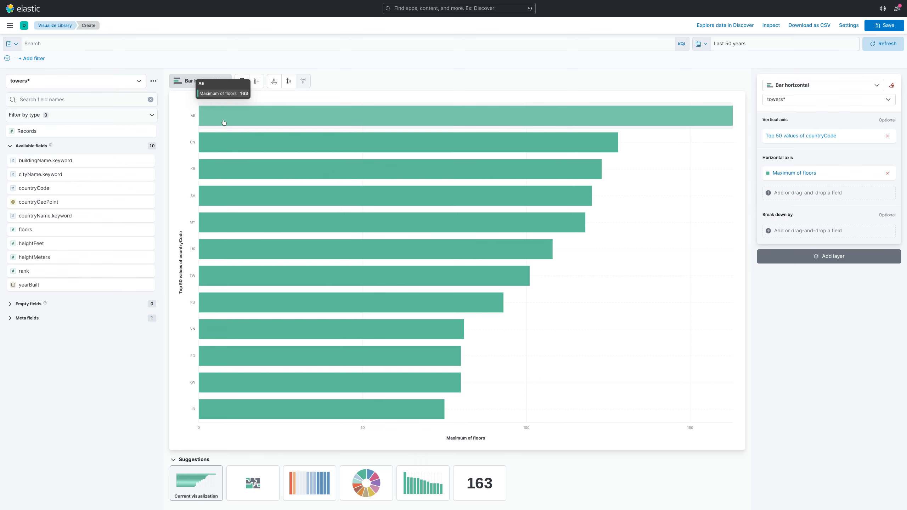
drag(142, 216, 821, 139)
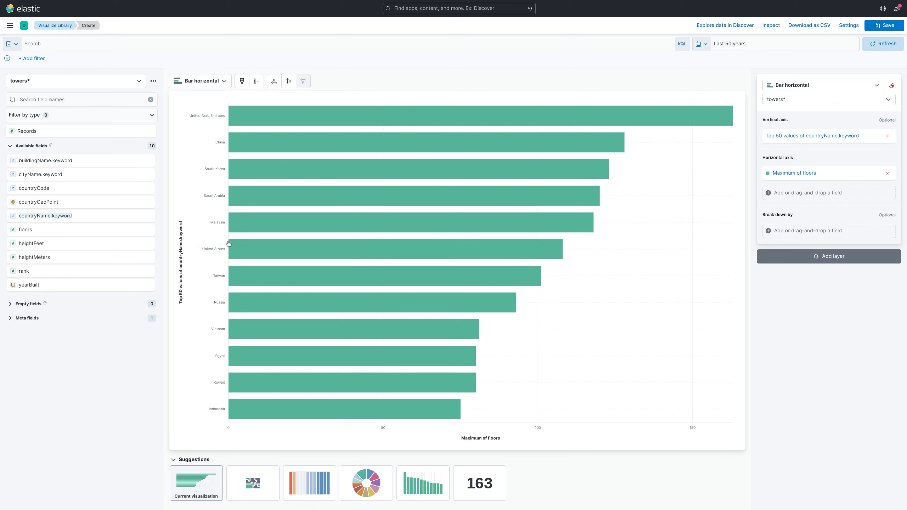
Leave Lens for the Visualize Library and discard the unsaved horizontal bar chart.
click(10, 25)
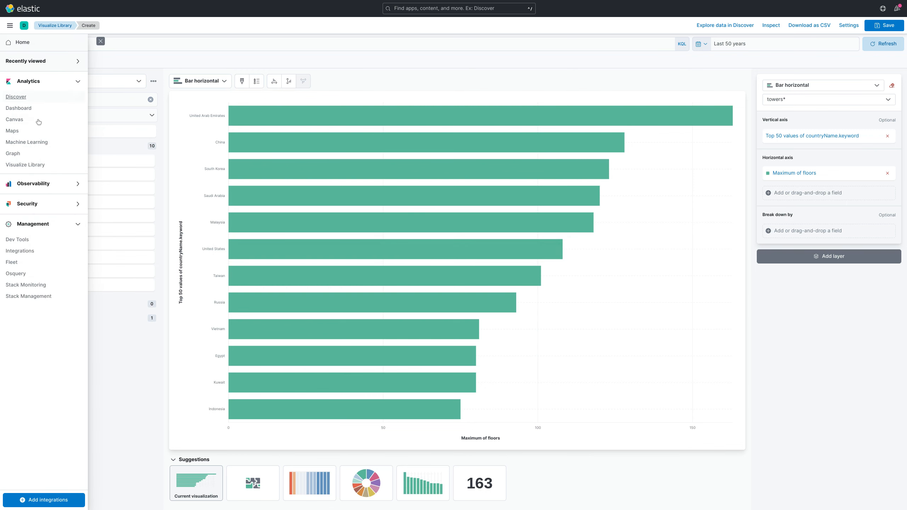
click(24, 168)
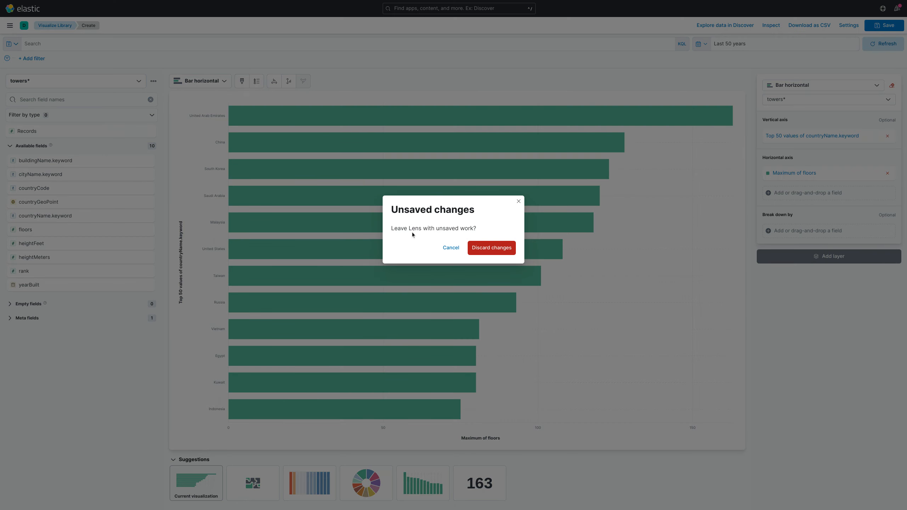
click(493, 250)
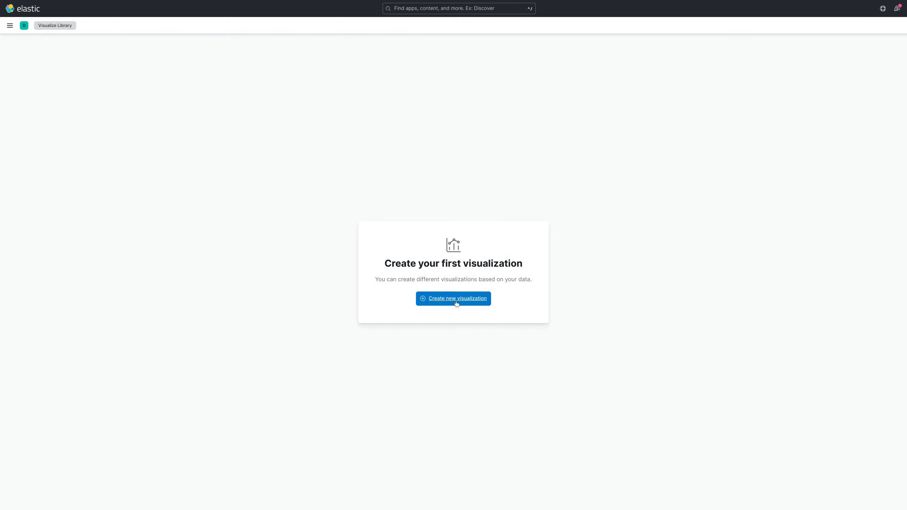
Create a new aggregation-based Vertical bar visualization with towers* as its source.
click(455, 302)
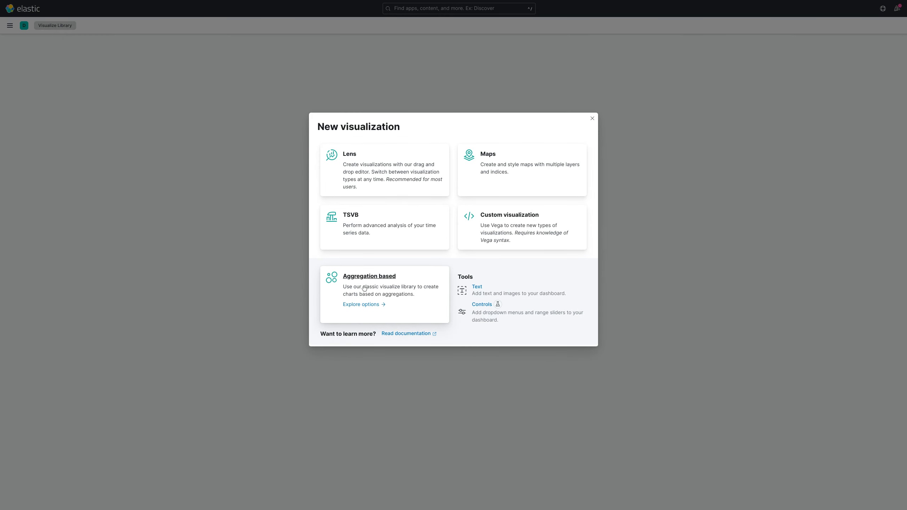
click(406, 289)
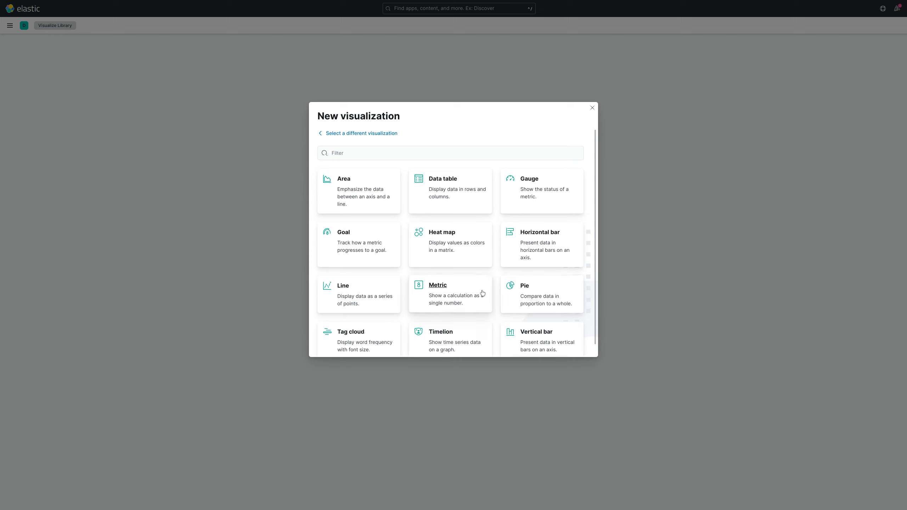
click(529, 326)
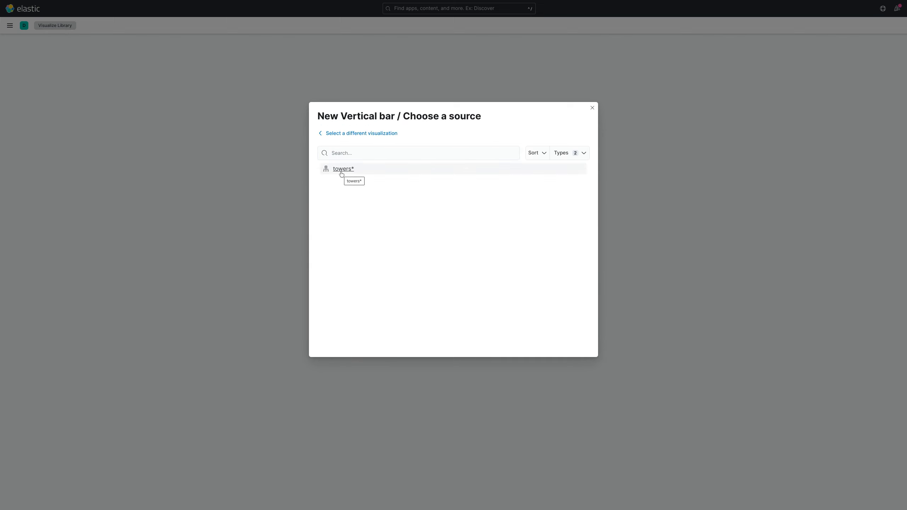
click(342, 169)
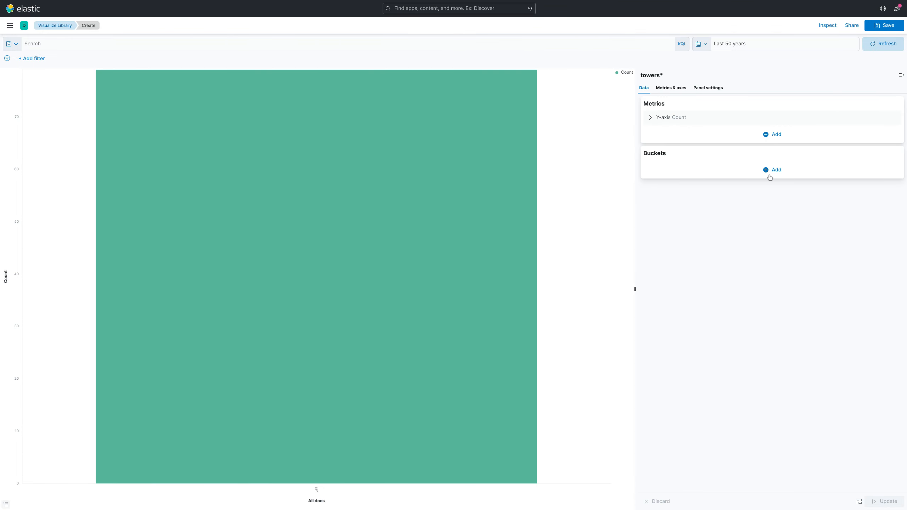
Add an X-axis bucket with a Date Histogram aggregation on yearBuilt and update the chart.
click(769, 173)
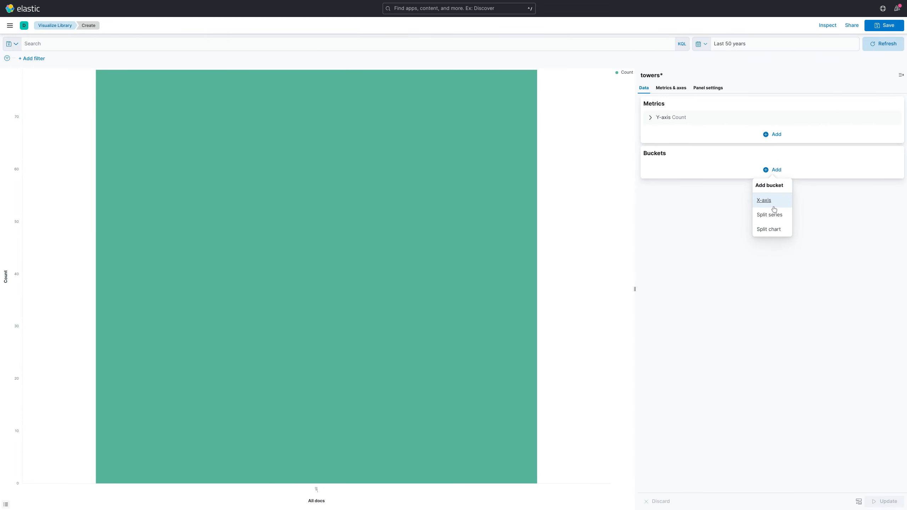
click(771, 203)
click(712, 194)
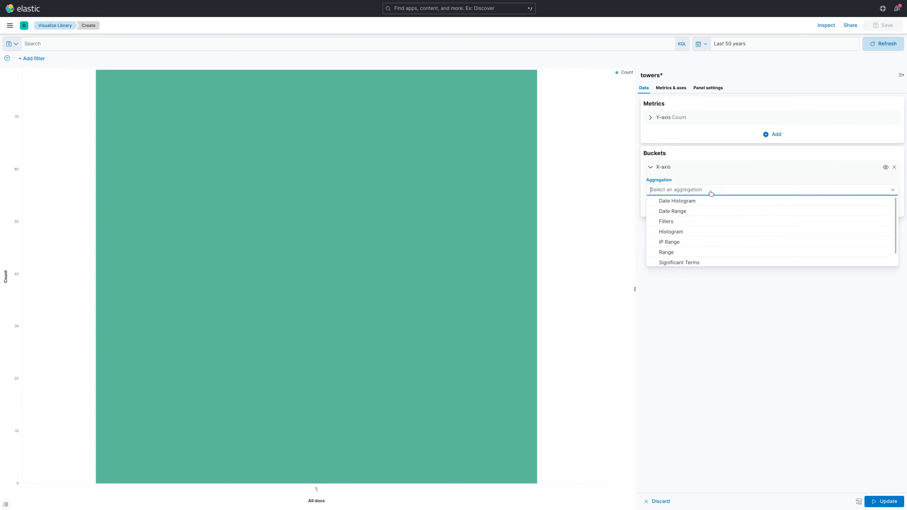
click(711, 201)
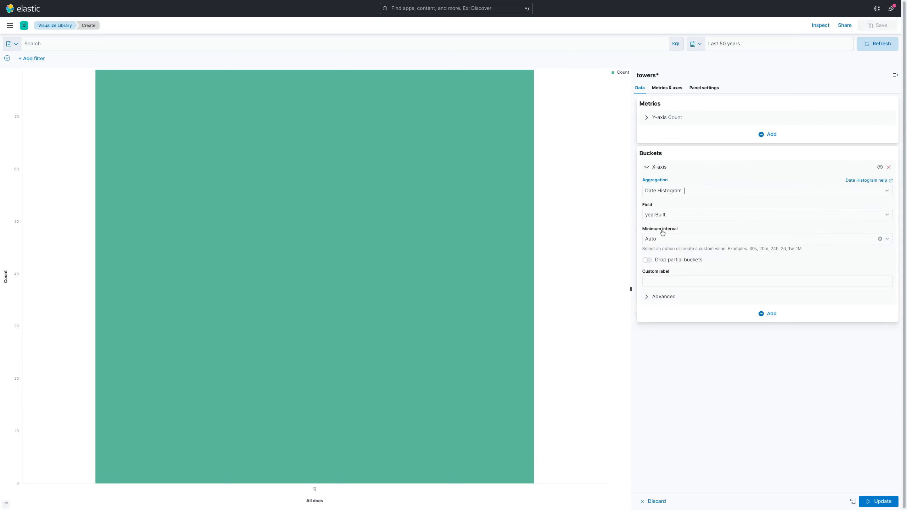
click(875, 501)
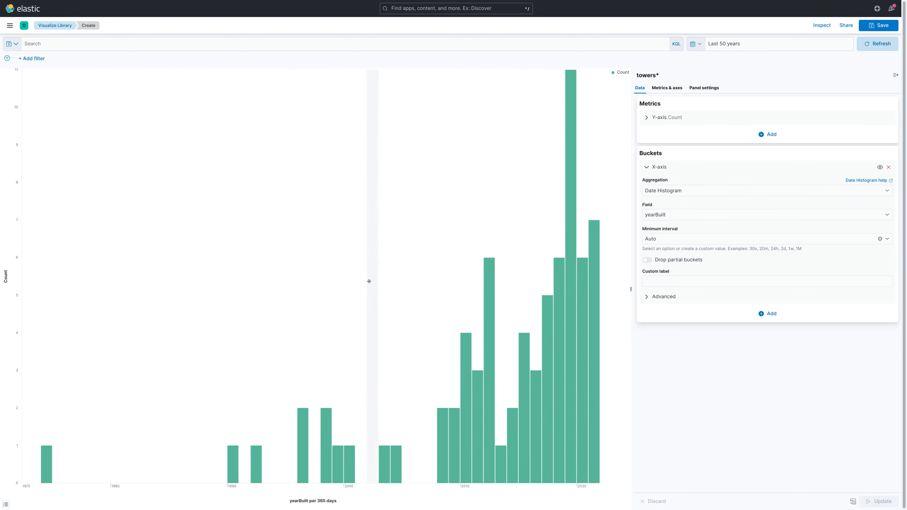
Review the bar chart's metric and axis options, then its legend, grid and threshold line settings.
click(677, 89)
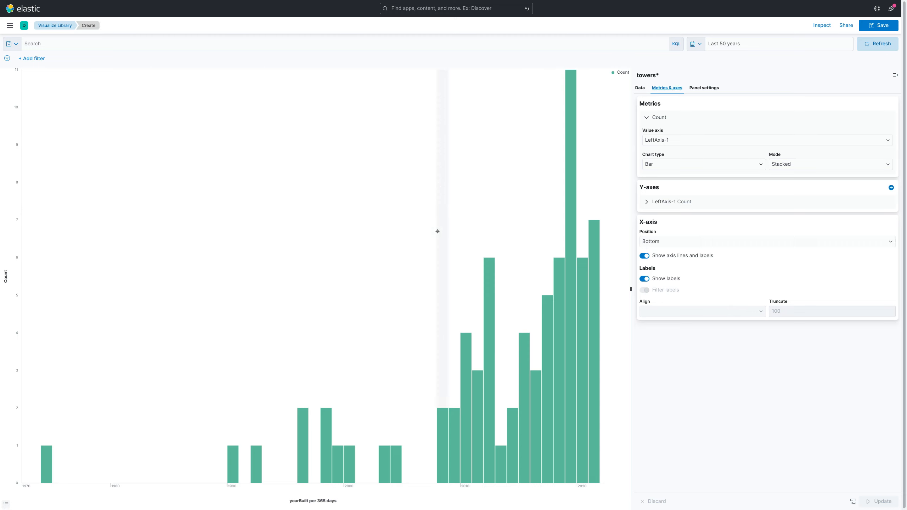
click(706, 90)
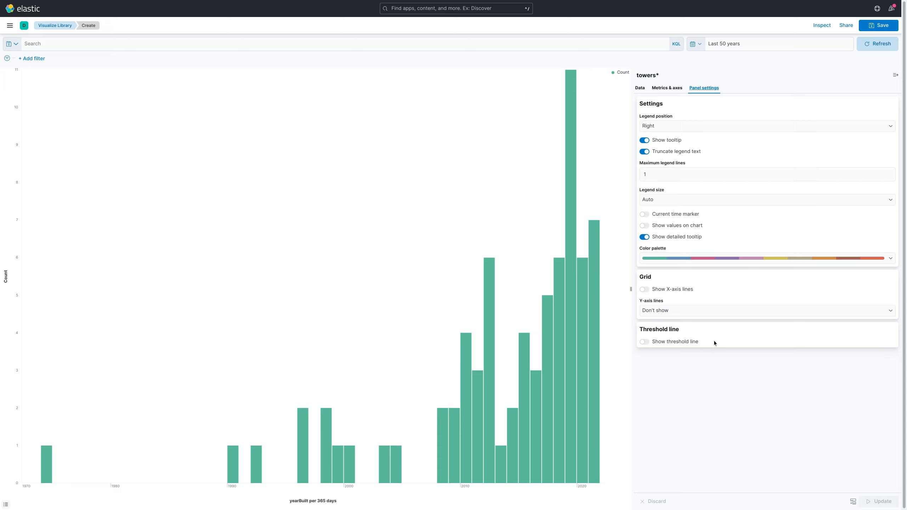
mouse_move(816, 506)
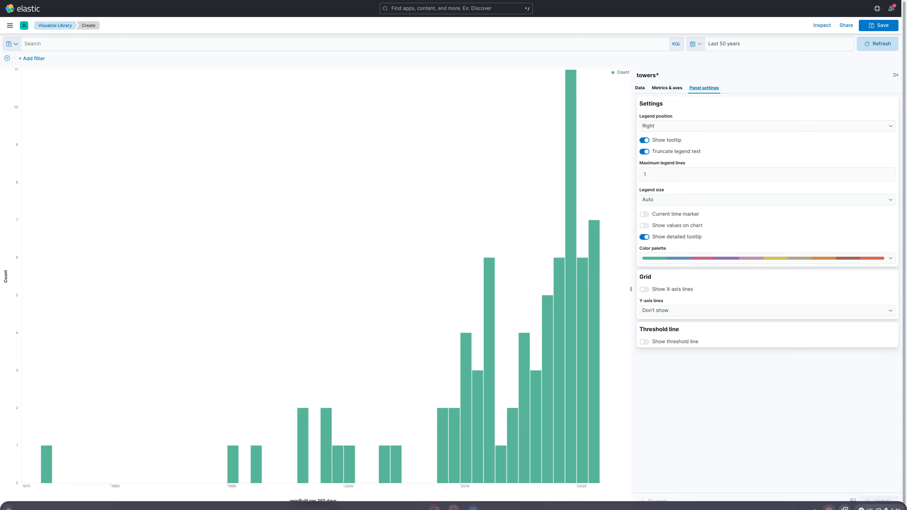